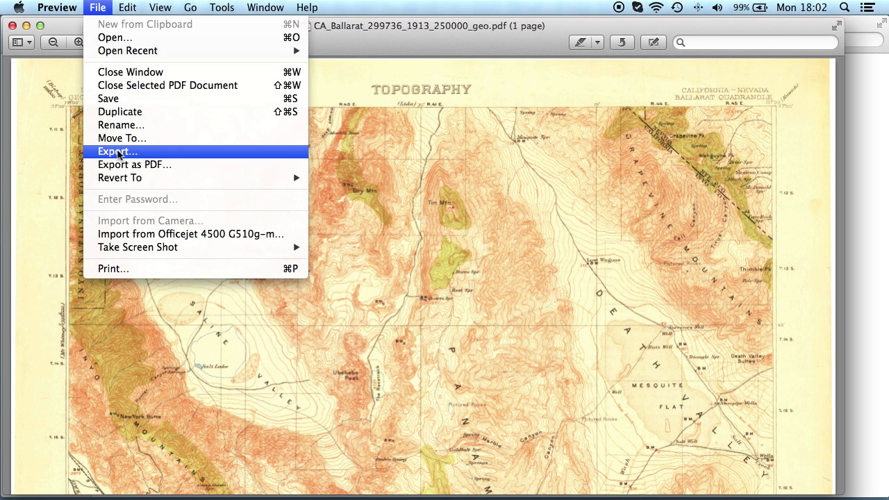
Export the Ballarat topographic map PDF as a PNG at 100 pixels/inch into the Maps folder
left_click(118, 151)
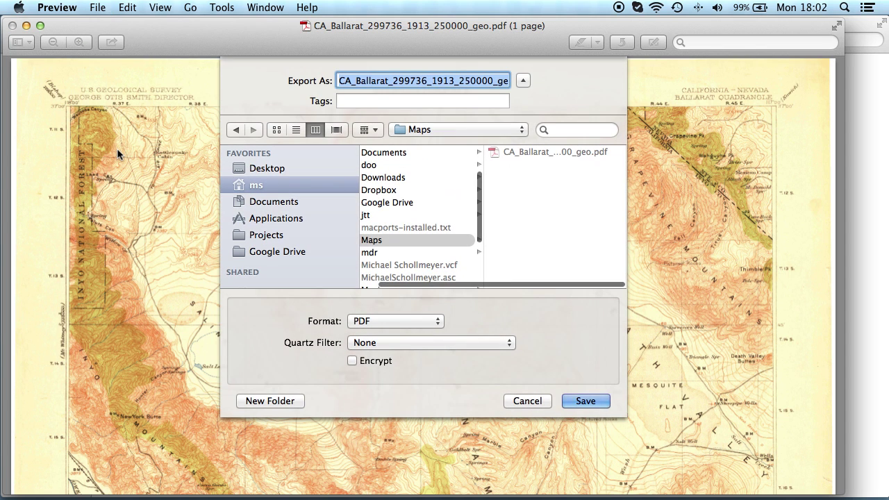
left_click(401, 319)
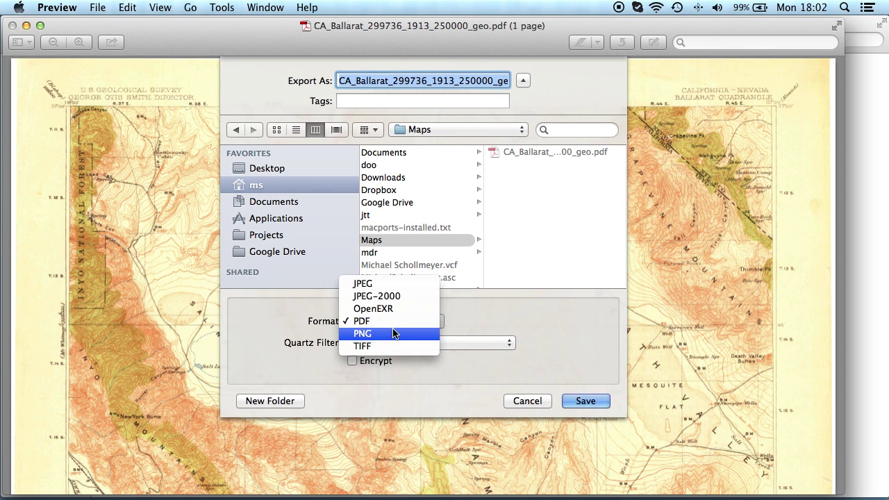
left_click(389, 334)
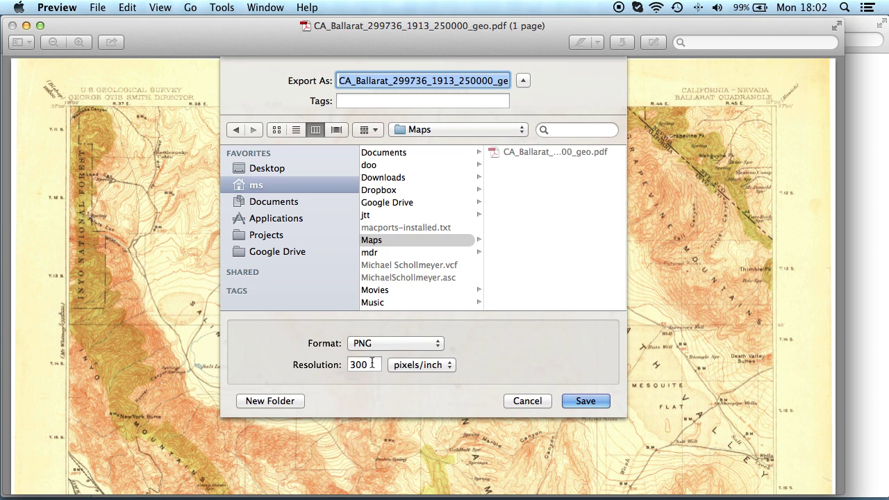
left_click(372, 365)
key("BackSpace")
key("BackSpace")
key("BackSpace")
type("100")
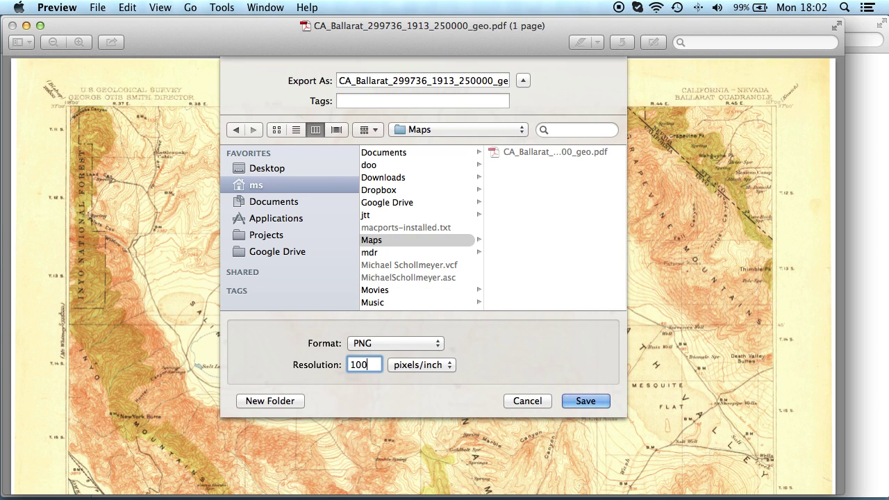
left_click(586, 401)
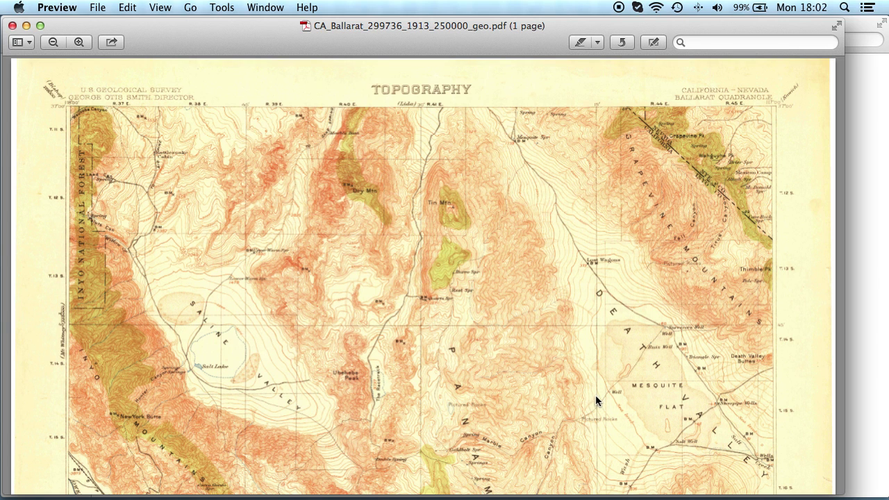
Switch to Google Earth and create a folder named Death Valley under Temporary Places
mouse_move(634, 498)
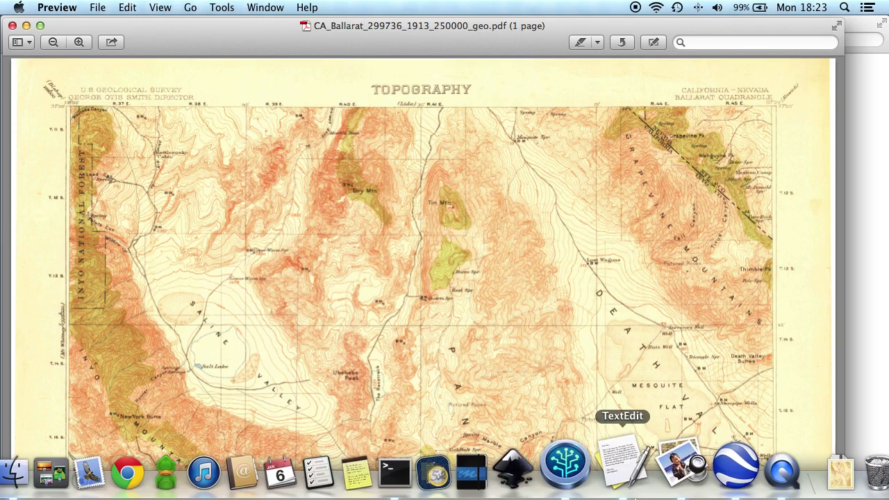
left_click(710, 473)
left_click(88, 169)
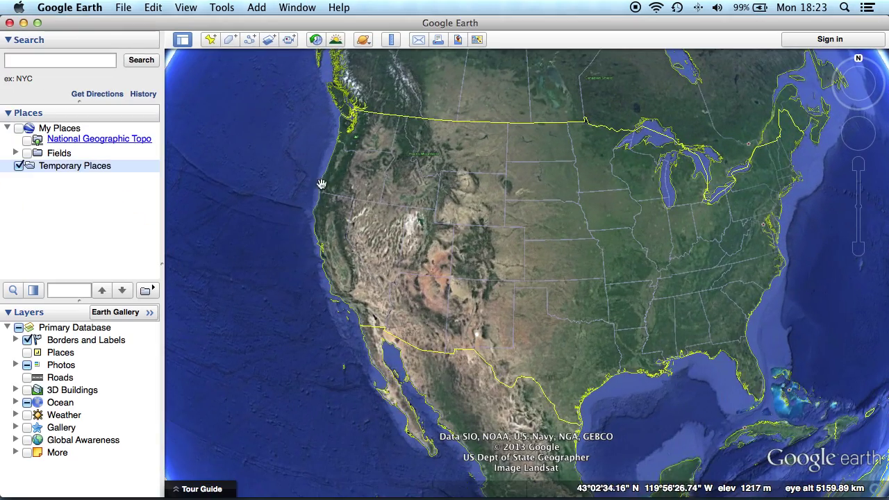
right_click(61, 170)
mouse_move(78, 174)
left_click(206, 176)
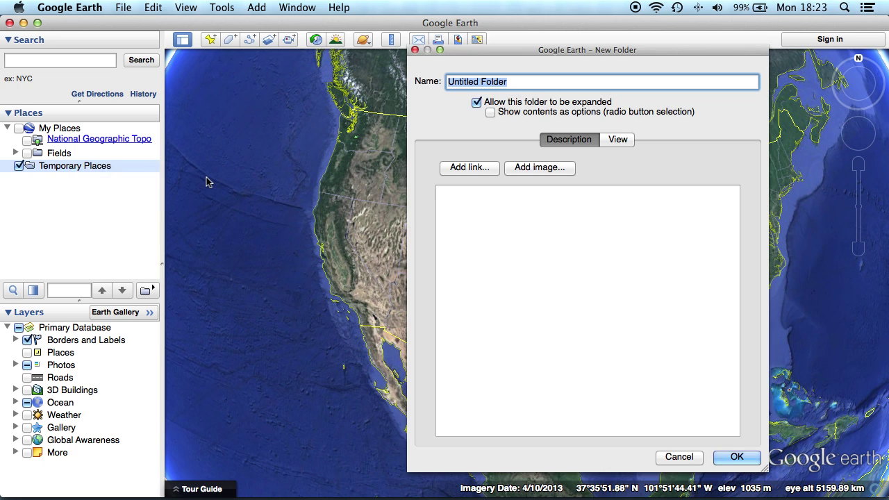
type("Death Valley")
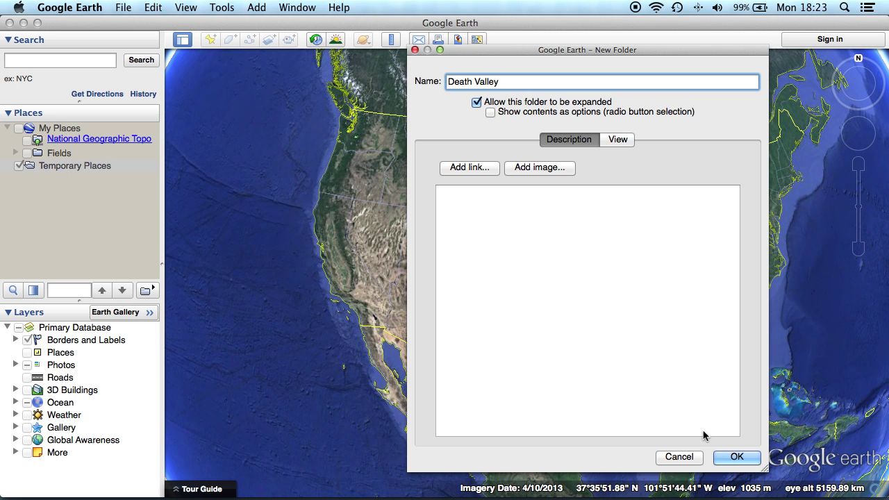
left_click(736, 458)
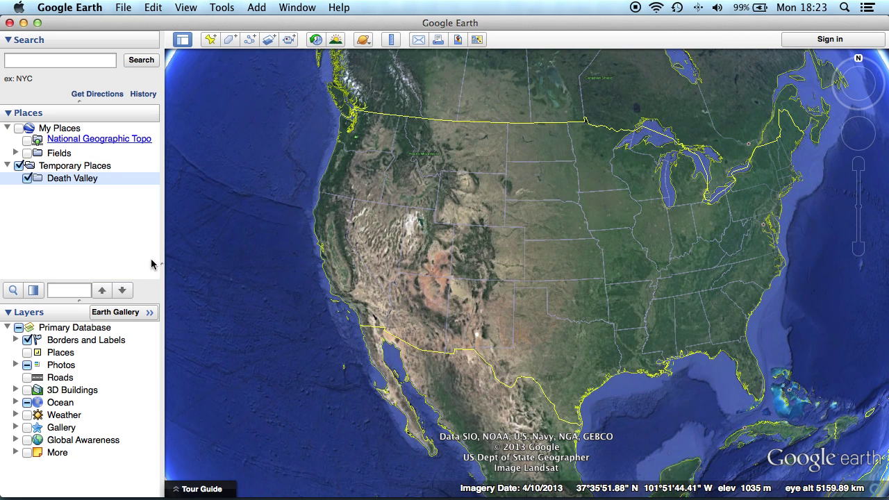
Add a placemark to the Death Valley folder at latitude 36N, longitude 117W
right_click(62, 184)
mouse_move(104, 188)
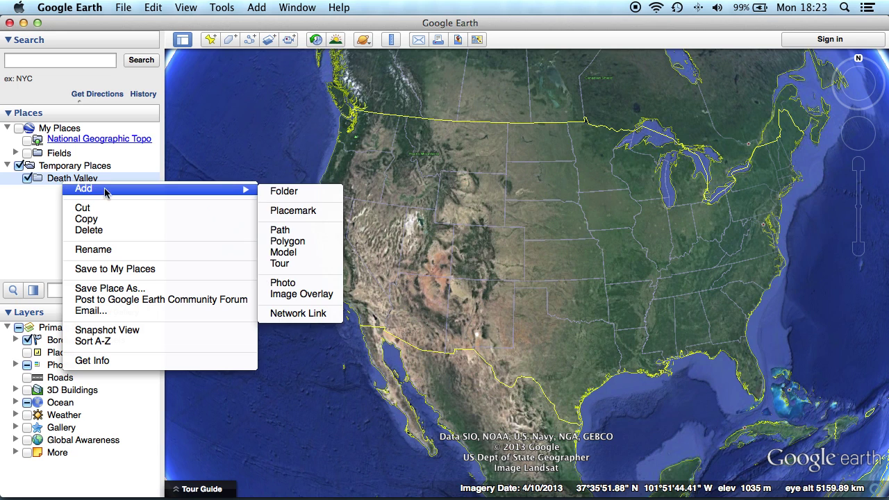
left_click(308, 211)
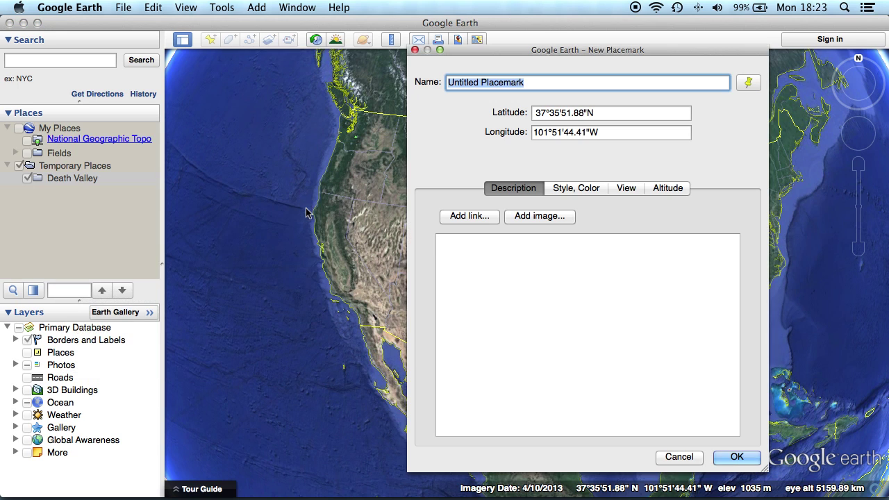
key("Tab")
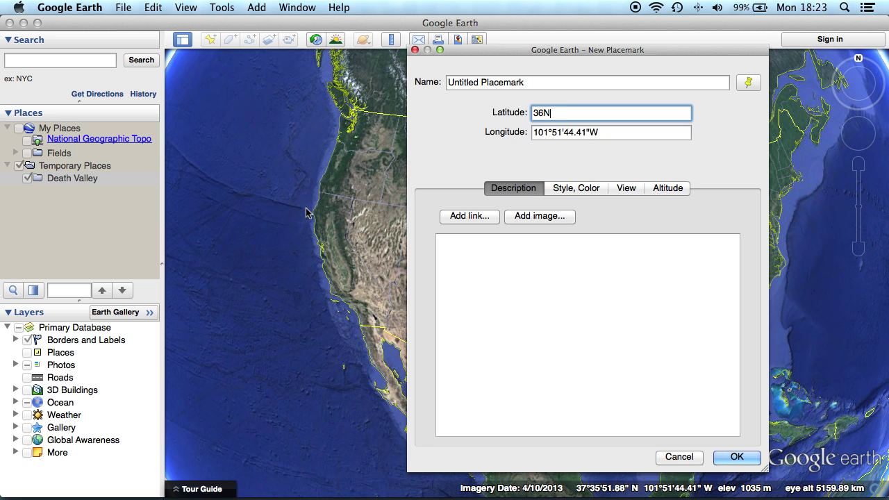
type("36N")
key("Tab")
type("11")
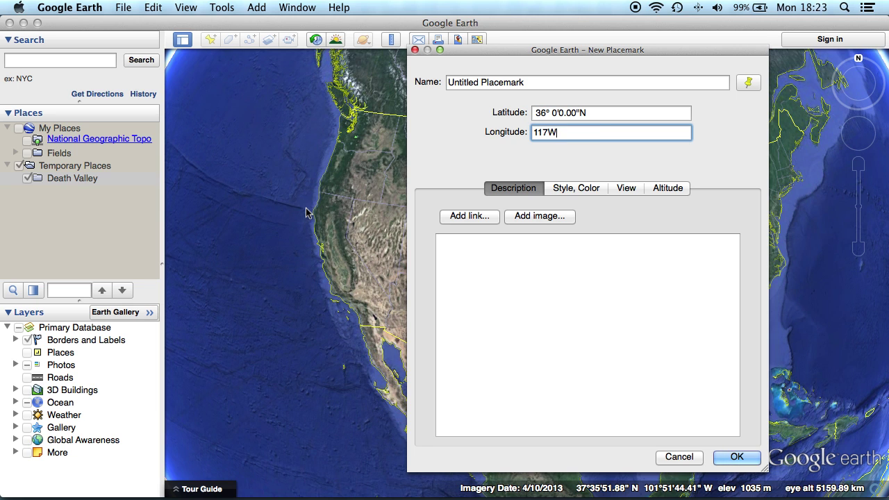
key("Return")
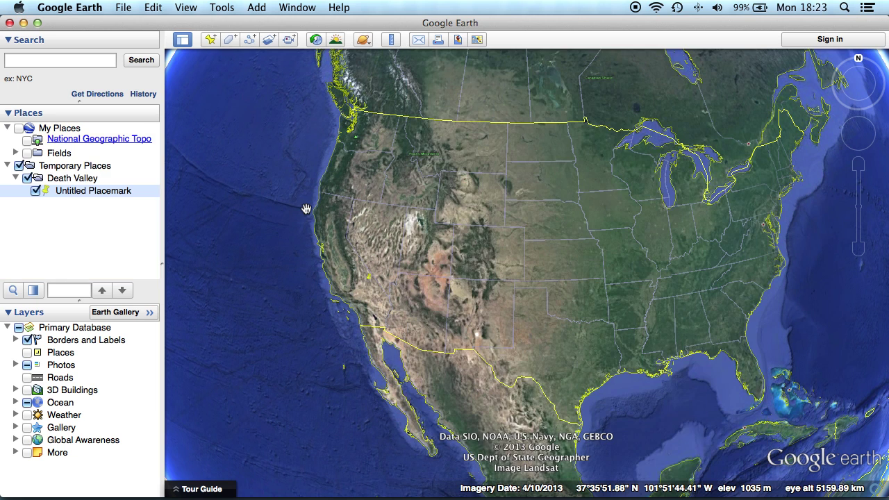
Add a second placemark to the Death Valley folder at latitude 37°N, on the same meridian as the first placemark
right_click(71, 181)
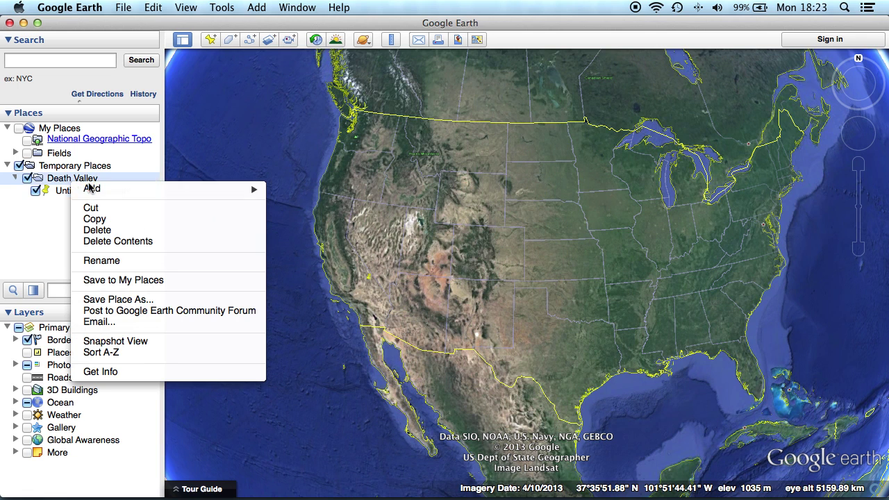
mouse_move(248, 189)
left_click(303, 211)
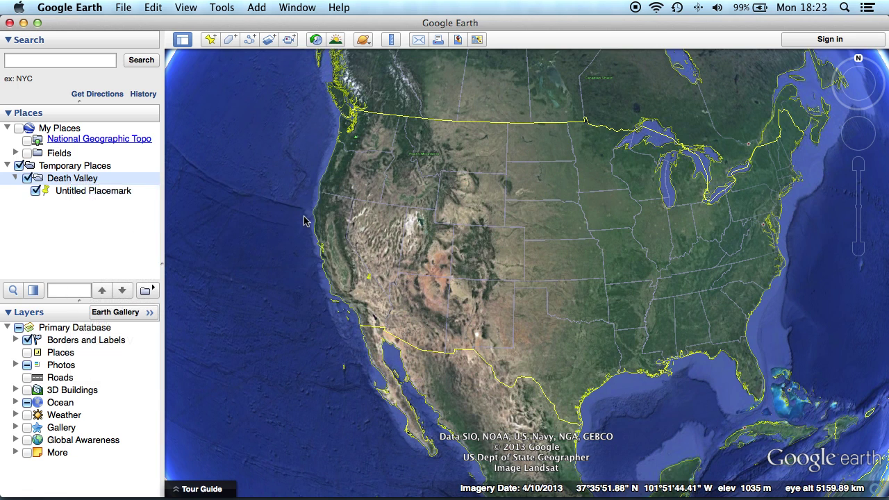
key("Tab")
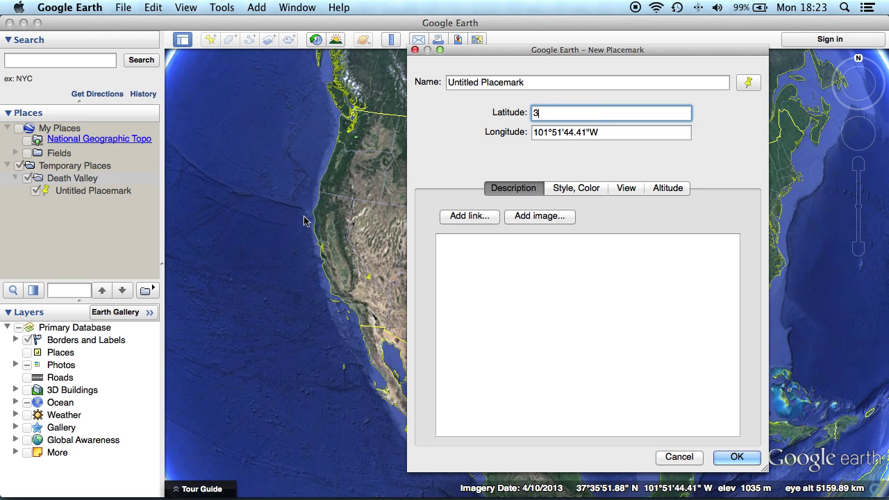
key("Tab")
type("11")
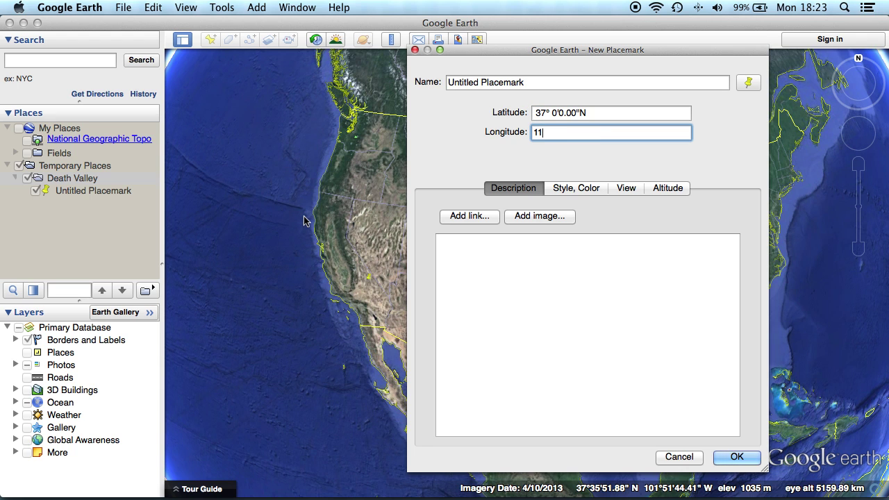
key("Return")
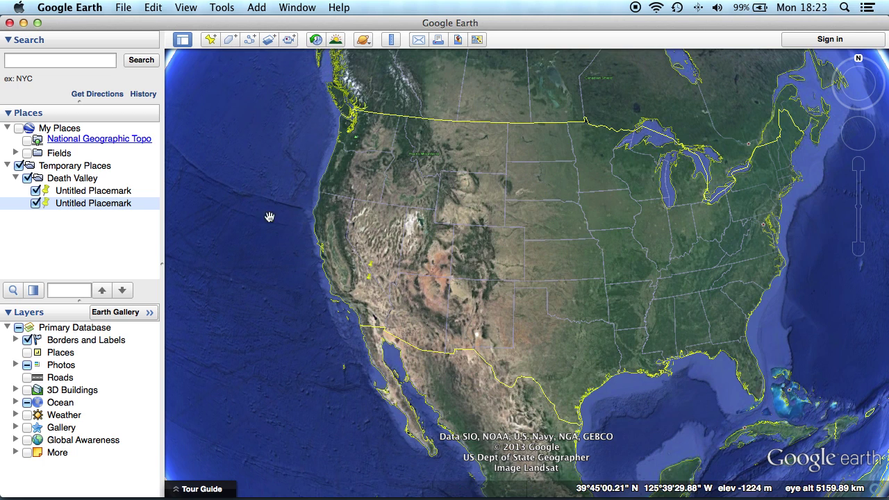
Add a third placemark to the Death Valley folder at latitude 36N, longitude 118W
right_click(69, 181)
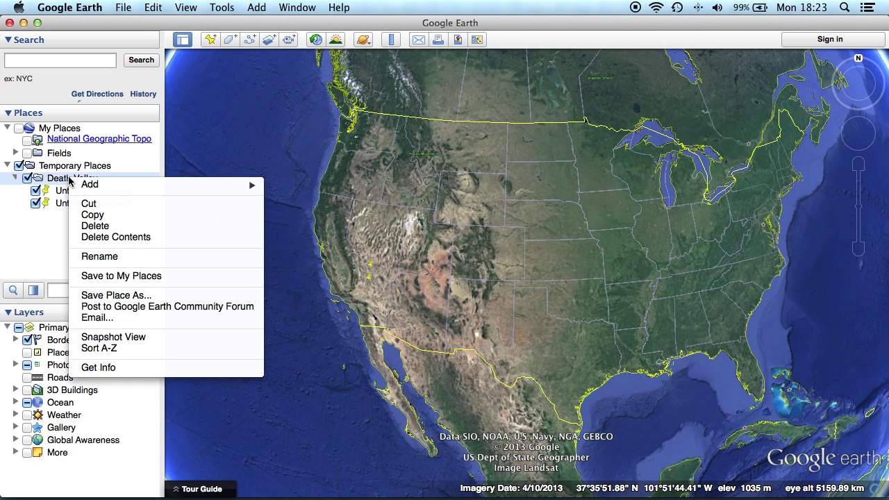
mouse_move(107, 188)
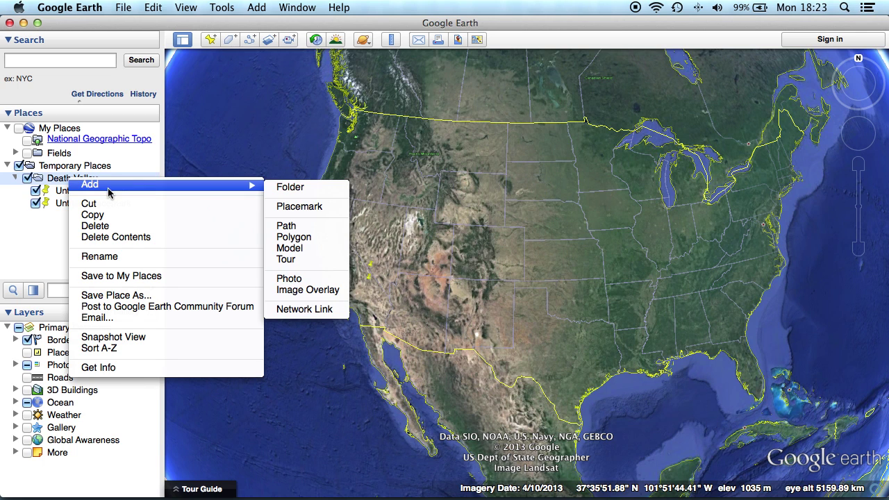
left_click(309, 206)
key("Tab")
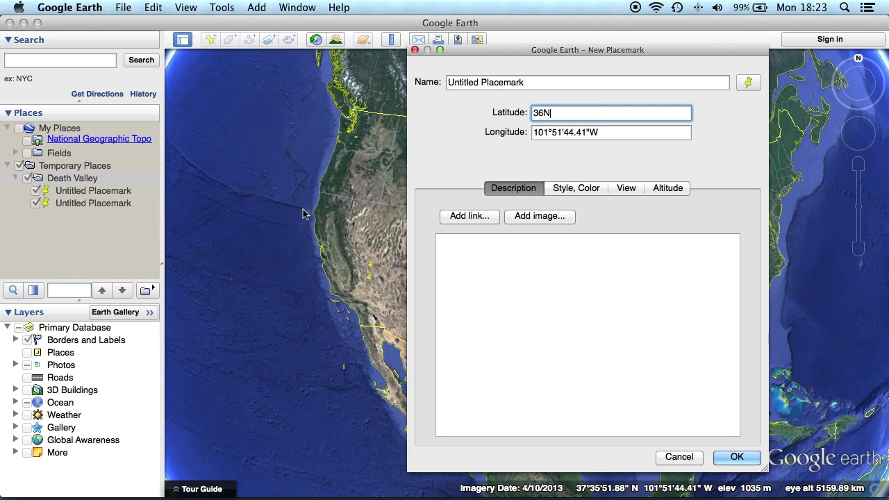
key("Tab")
type("11")
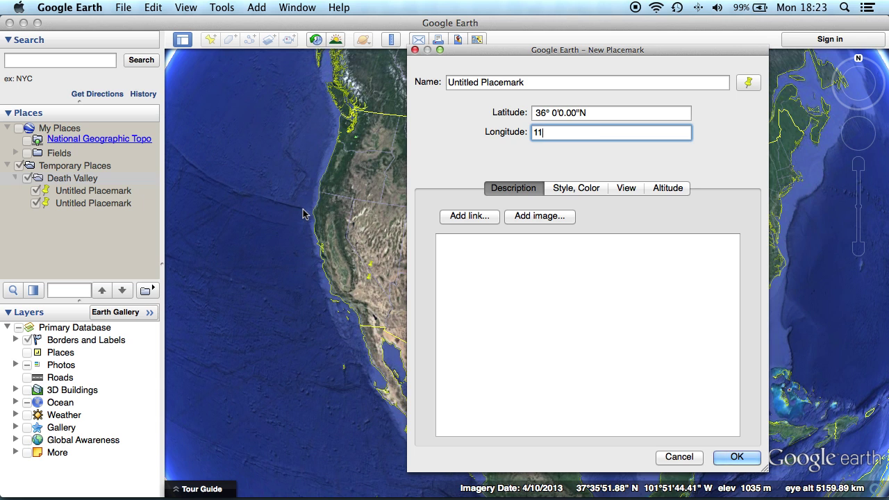
type("8W")
key("Return")
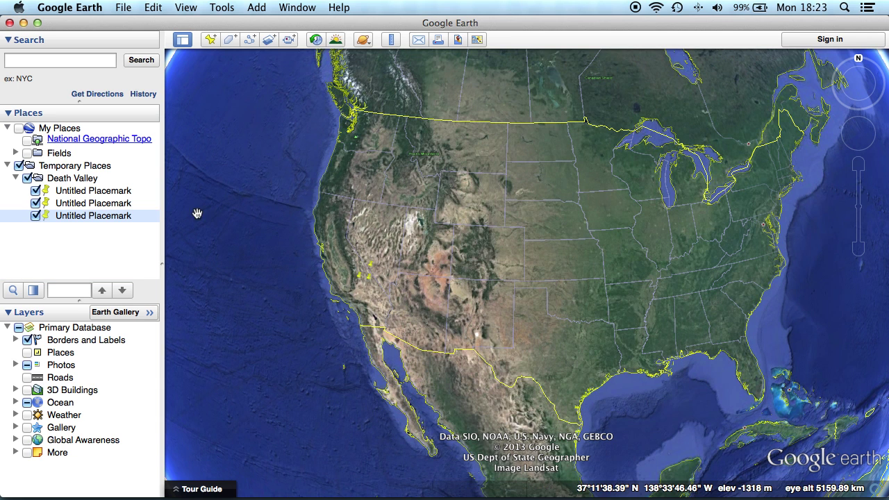
Add a fourth placemark to the Death Valley folder at latitude 37°N, longitude 118°W
right_click(73, 181)
mouse_move(113, 188)
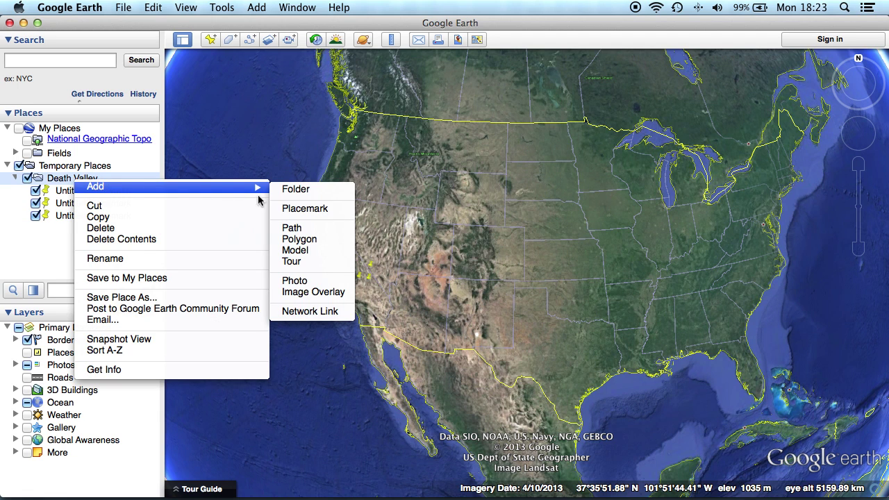
left_click(291, 210)
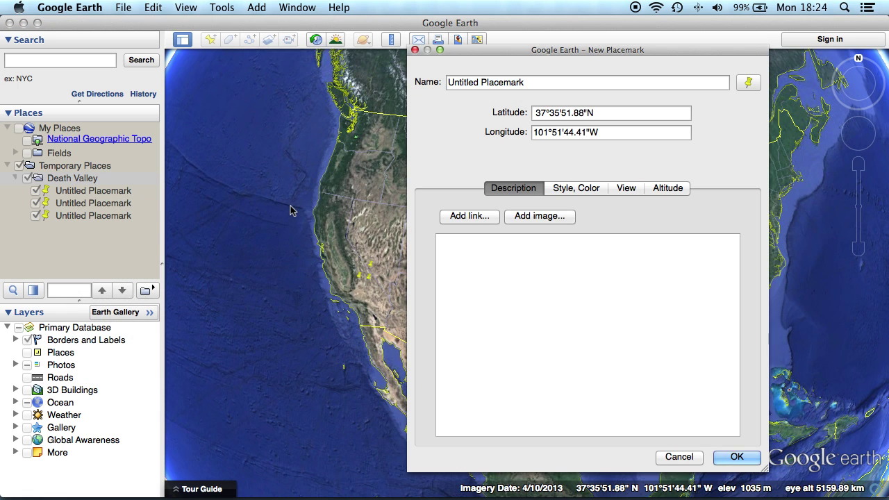
key("Tab")
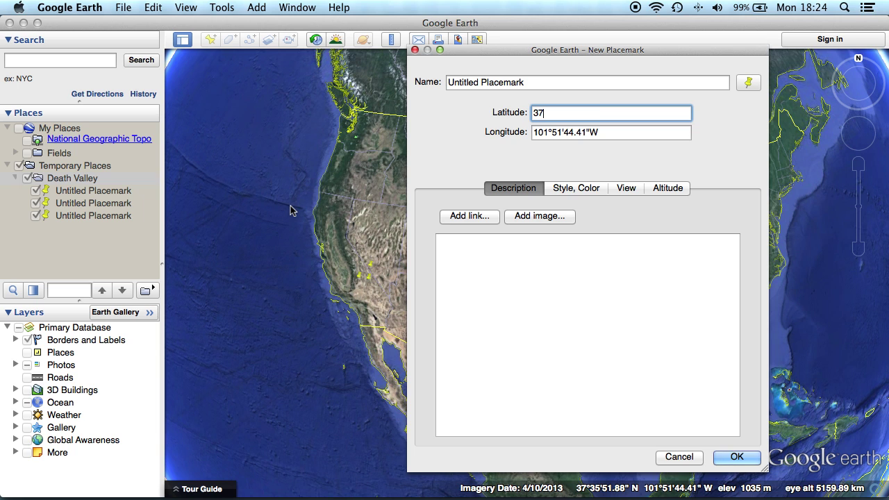
key("Tab")
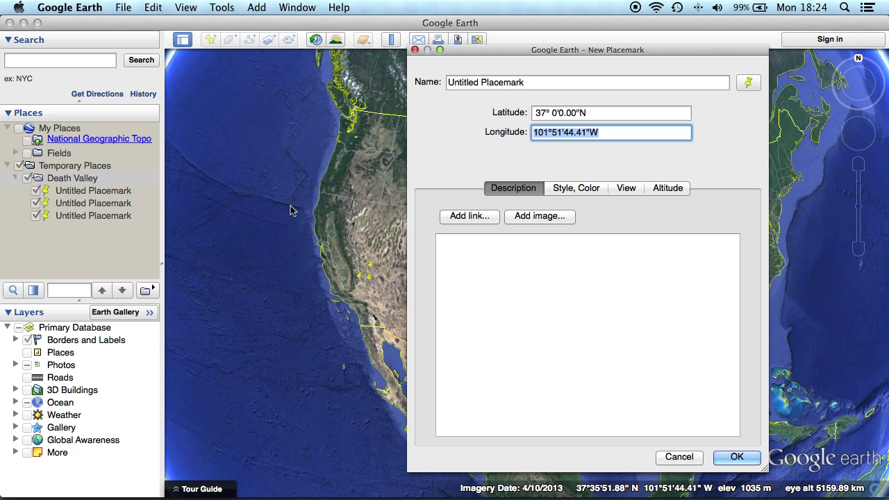
type("118")
key("Return")
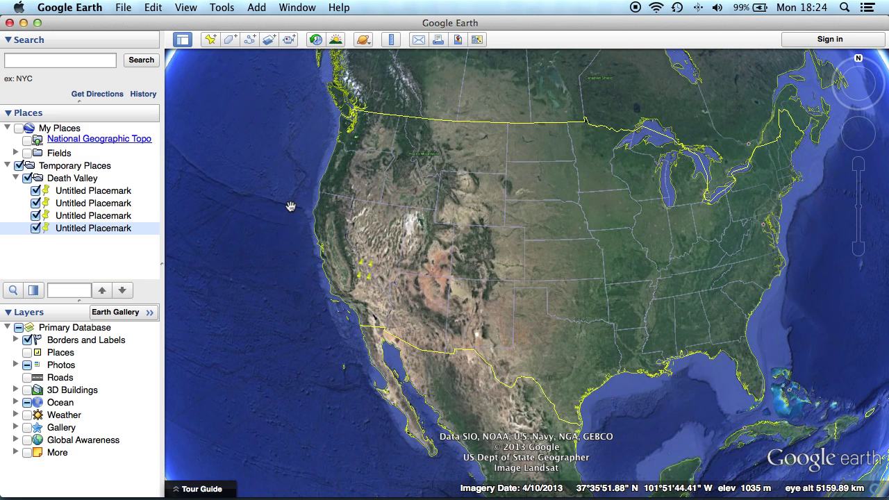
Add an image overlay to the Death Valley folder using CA_Ballarat_299736_1913_250000_geo.png from the Maps folder
double_click(67, 179)
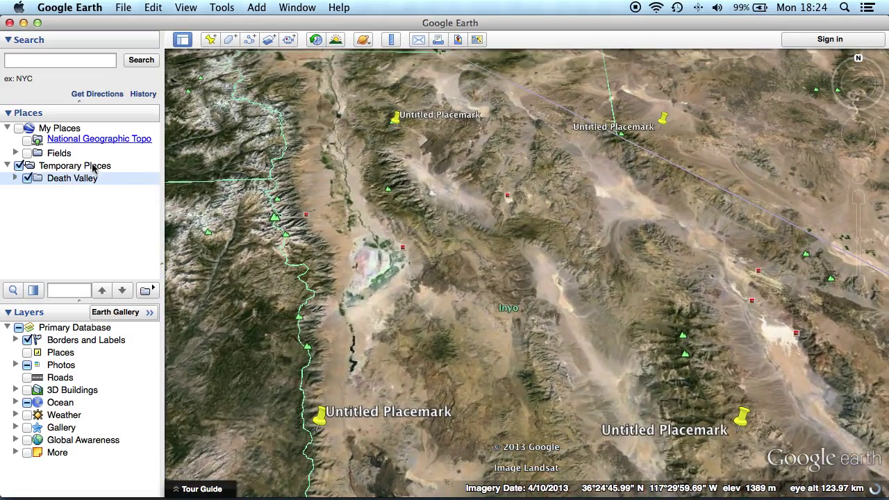
left_click(16, 179)
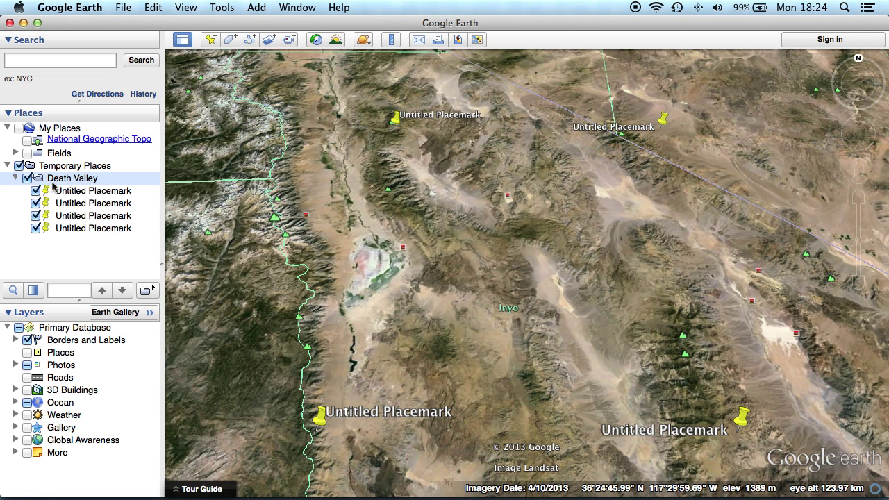
right_click(53, 183)
mouse_move(138, 192)
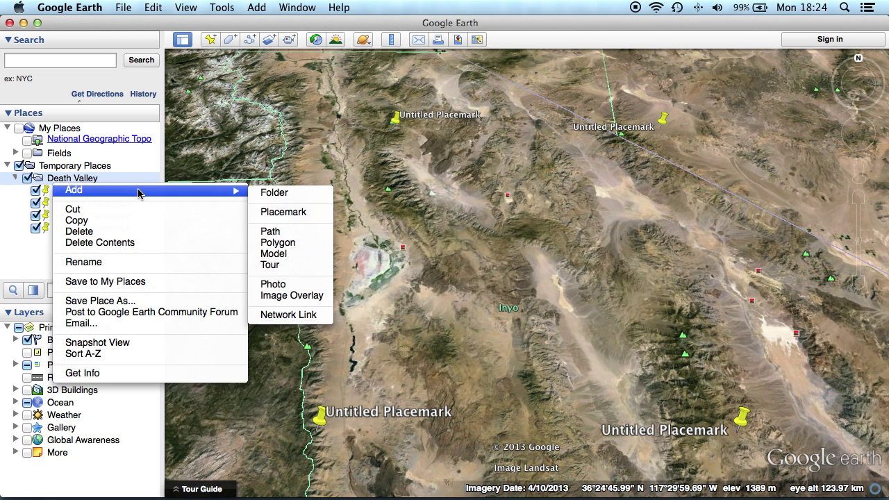
left_click(292, 297)
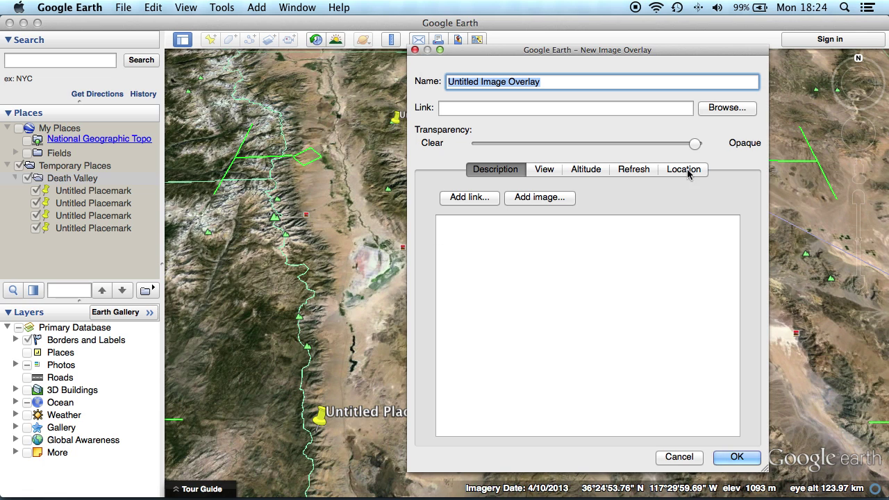
left_click(736, 109)
left_click(494, 129)
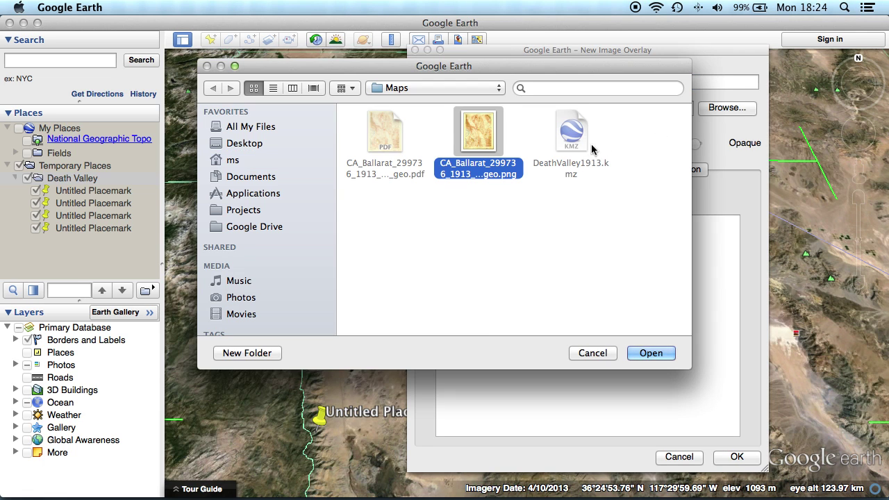
double_click(480, 127)
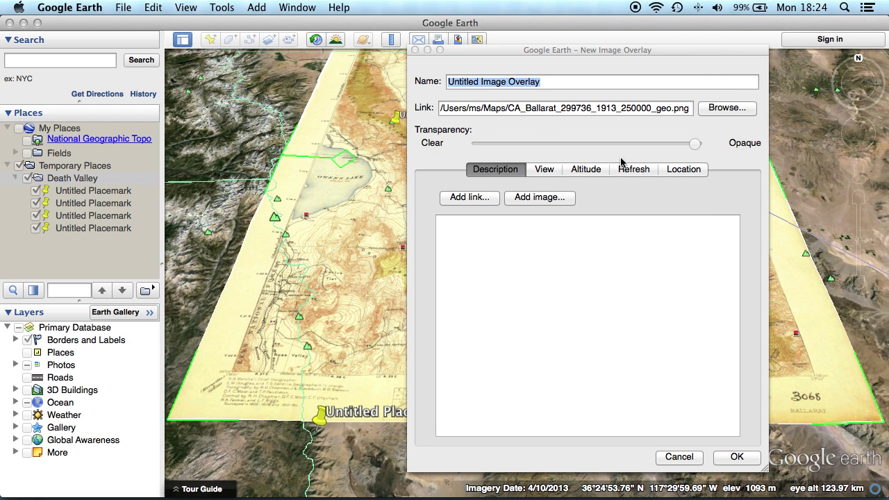
Roughly align the overlay's south-west and south-east corners so the map's printed corners approach the 36°N placemarks
left_click_drag(548, 53, 888, 31)
left_click_drag(475, 445, 492, 447)
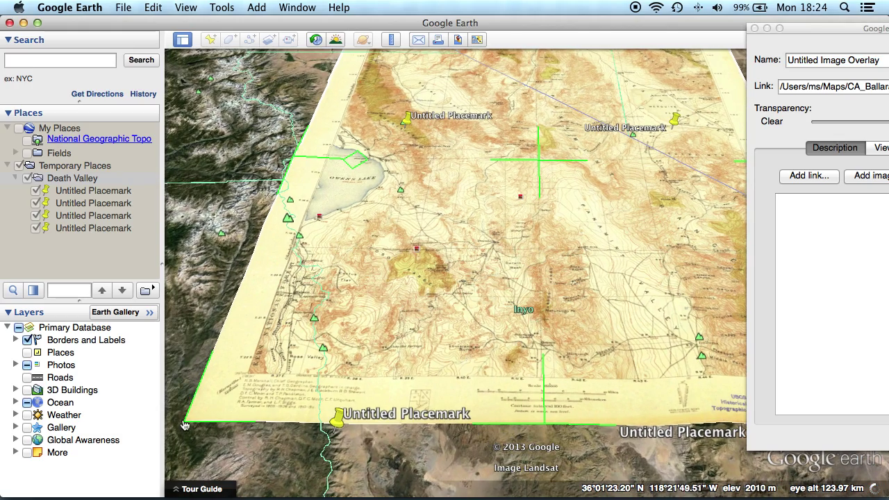
left_click_drag(186, 425, 275, 496)
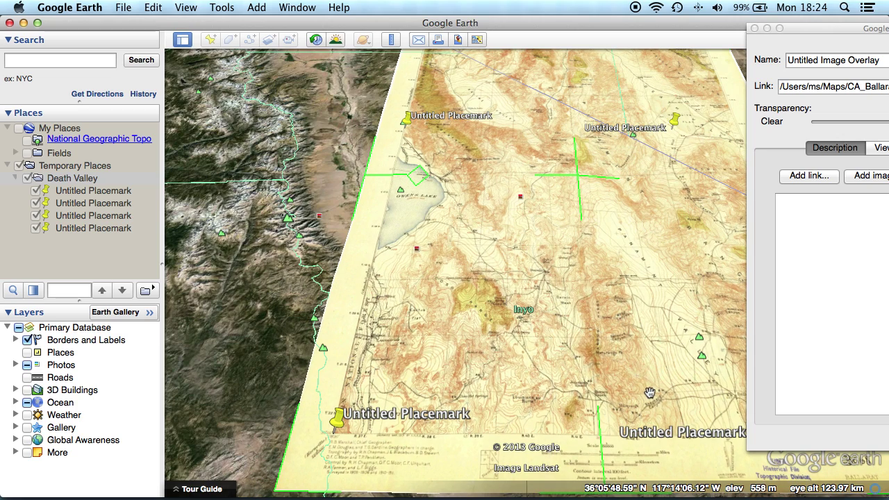
left_click_drag(323, 193, 175, 175)
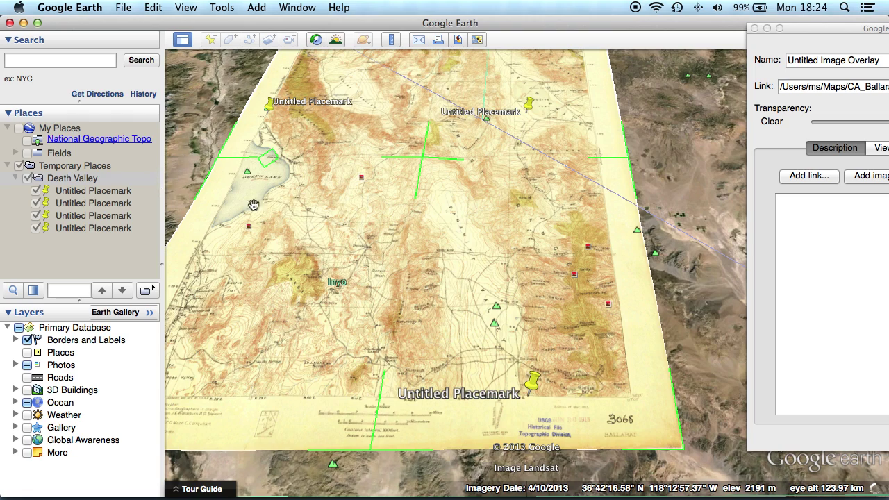
left_click_drag(684, 452, 565, 450)
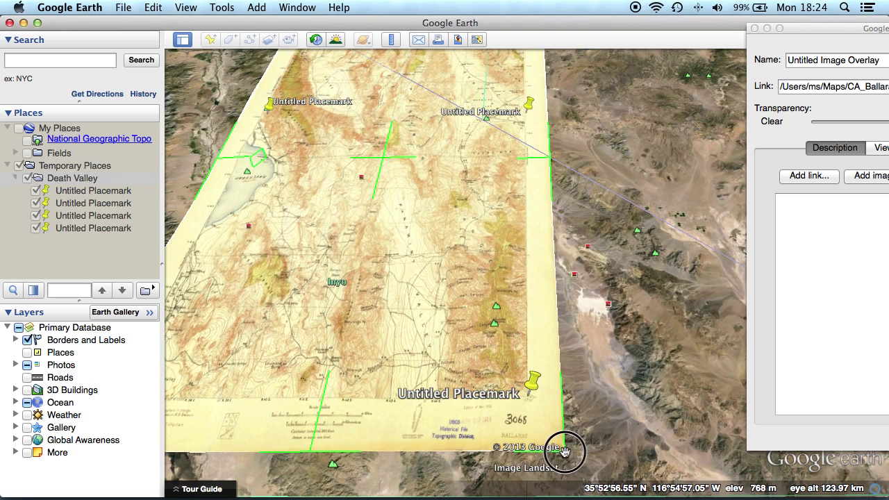
Adjust the overlay's north-east corner so the map's printed corner matches the placemark at 37°N, 117°W
left_click_drag(638, 132, 638, 278)
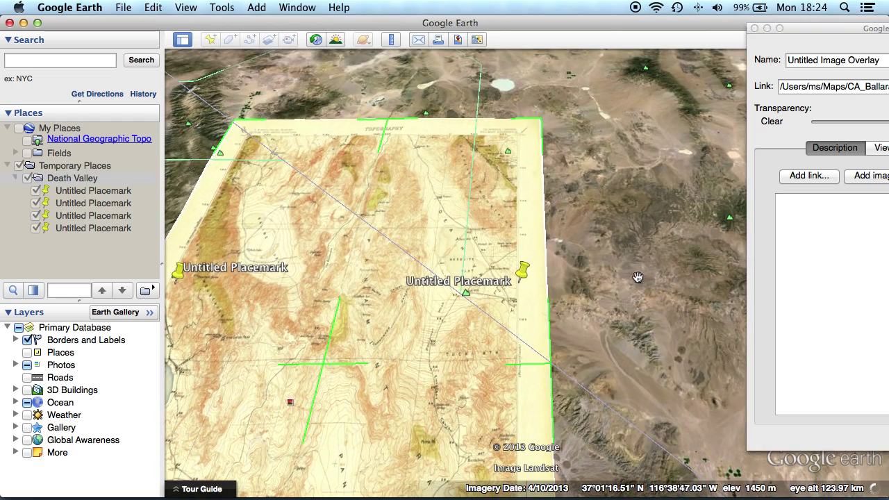
left_click_drag(540, 123, 549, 270)
scroll(537, 275, "down", 1)
scroll(537, 275, "up", 5)
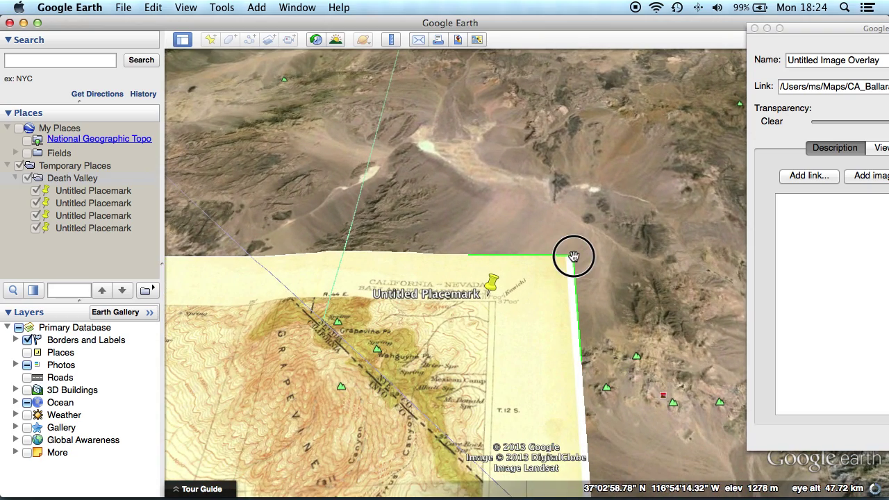
left_click_drag(573, 256, 572, 251)
Adjust the overlay's north-west corner so the map's printed corner matches the placemark at 37°N, 118°W
left_click_drag(266, 201, 681, 194)
left_click_drag(321, 196, 615, 205)
left_click_drag(368, 245, 383, 241)
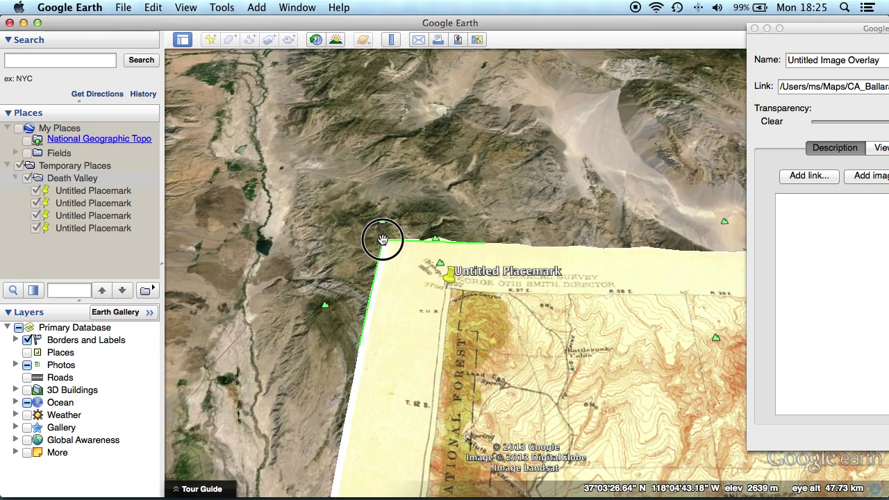
Fine-tune the overlay's southern alignment, pulling the south-east corner slightly inward to match the placemark at 36°N, 117°W
left_click_drag(286, 400, 309, 105)
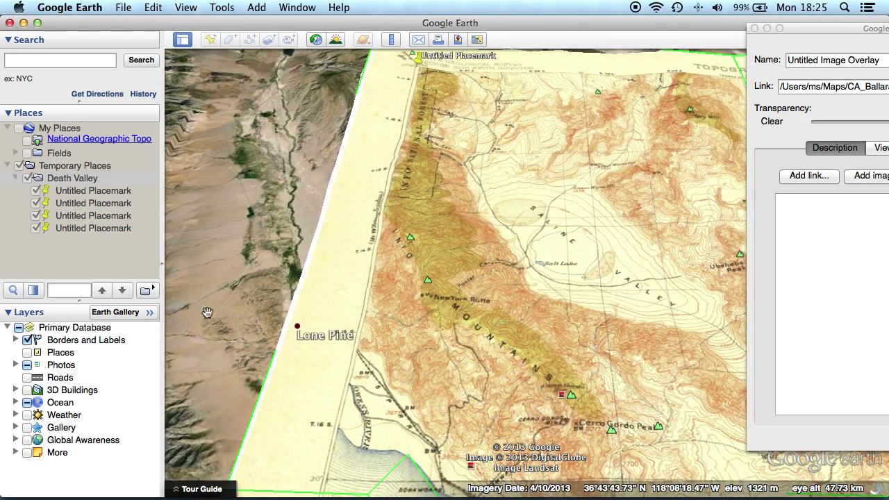
left_click_drag(214, 379, 304, 245)
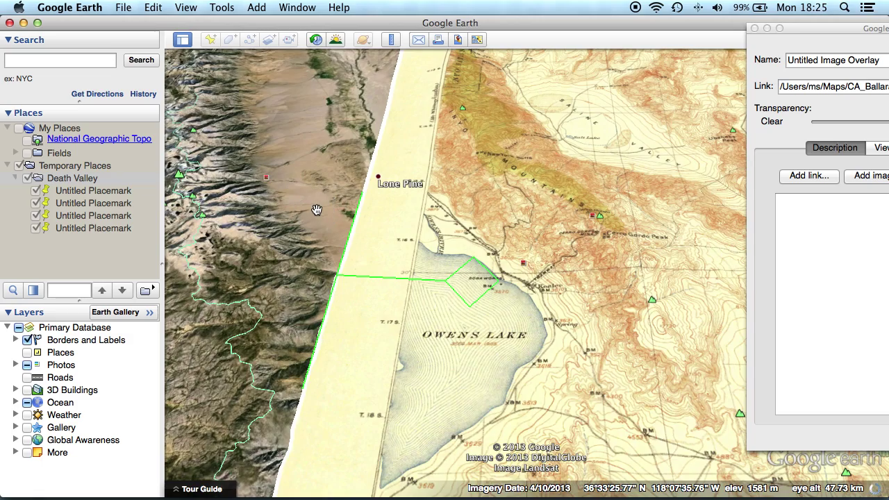
left_click_drag(252, 369, 321, 180)
left_click_drag(267, 333, 305, 182)
left_click_drag(264, 466, 280, 404)
left_click_drag(659, 452, 306, 418)
left_click_drag(701, 422, 373, 433)
left_click(586, 443)
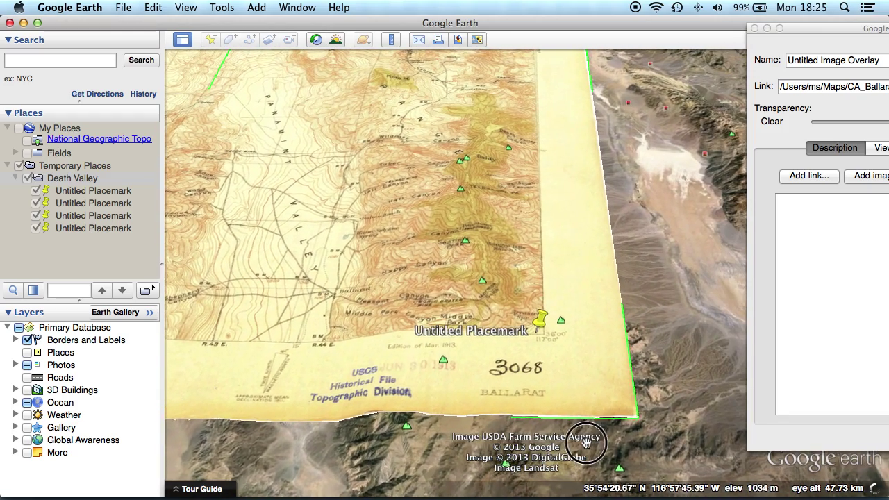
left_click_drag(637, 418, 625, 416)
Inspect the map's eastern edge and accept the new image overlay with its adjusted position
left_click_drag(644, 172, 724, 459)
left_click_drag(647, 106, 650, 67)
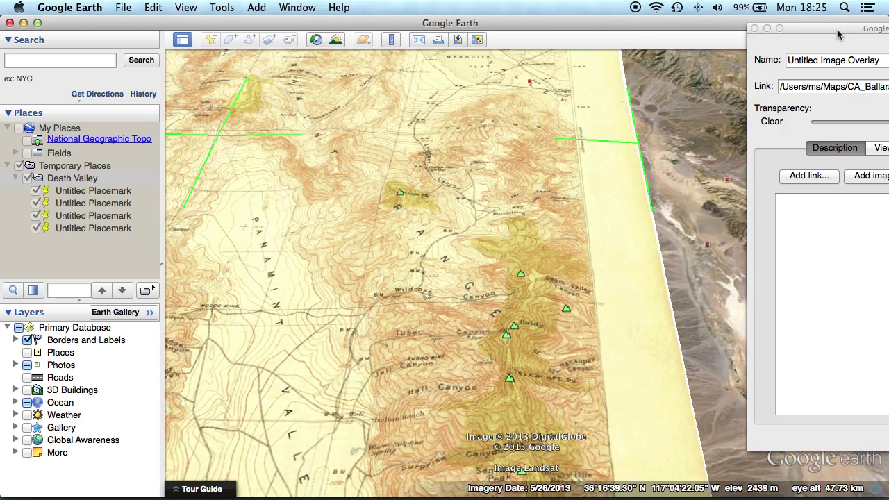
left_click_drag(836, 32, 402, 40)
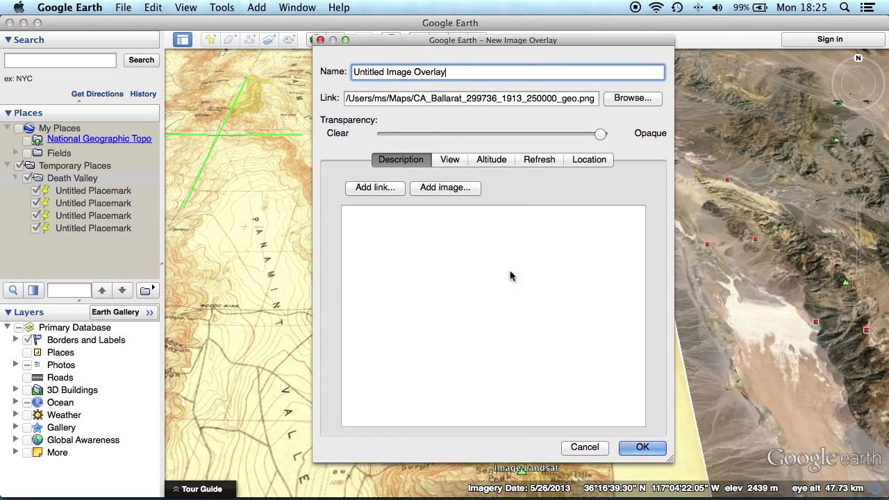
left_click(643, 447)
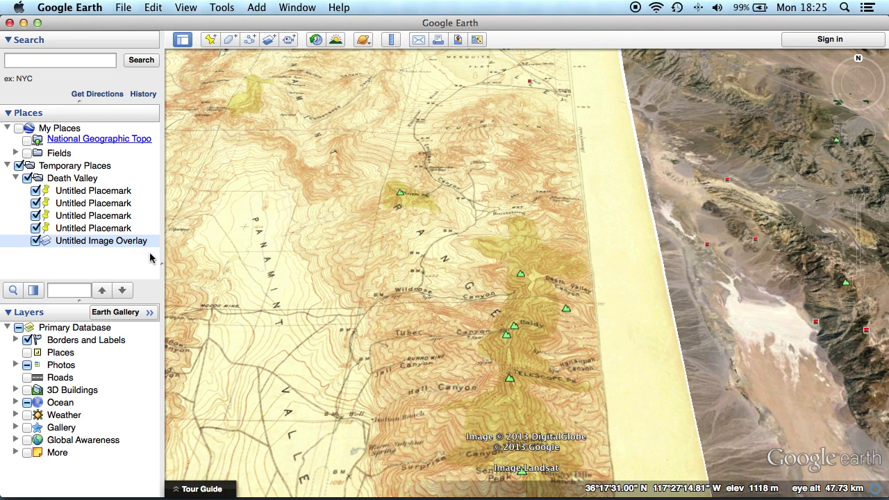
Review the image overlay's location coordinates and preview it at about half transparency, then restore full opacity
right_click(103, 243)
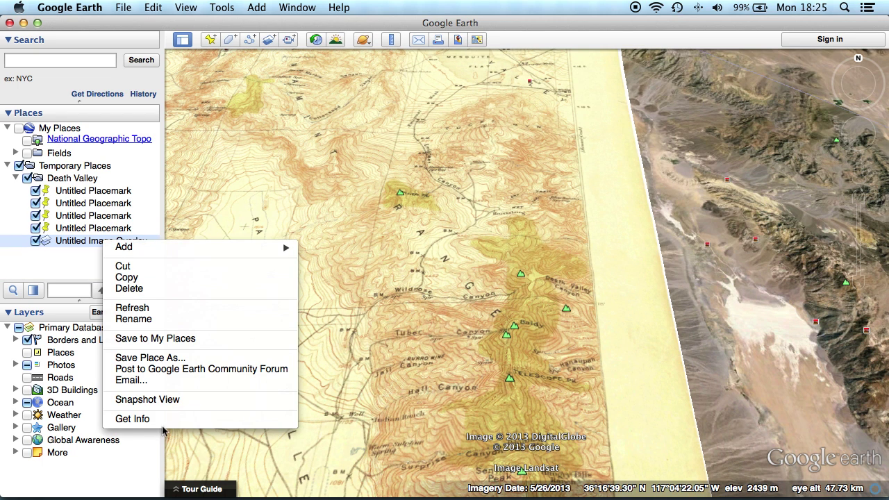
left_click(161, 421)
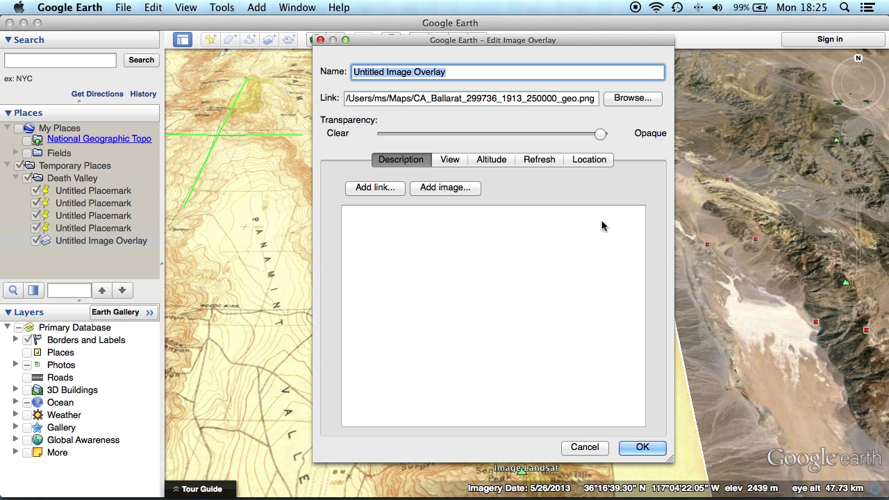
left_click(594, 161)
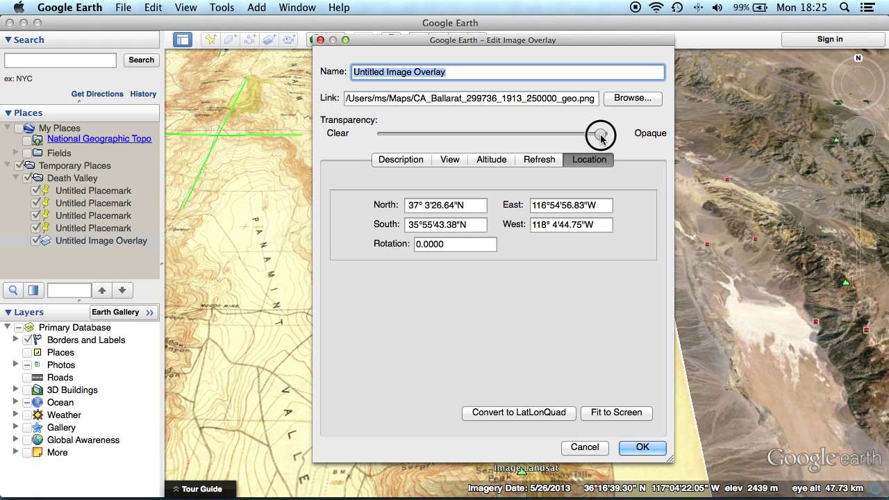
left_click_drag(600, 136, 499, 135)
left_click_drag(476, 43, 668, 60)
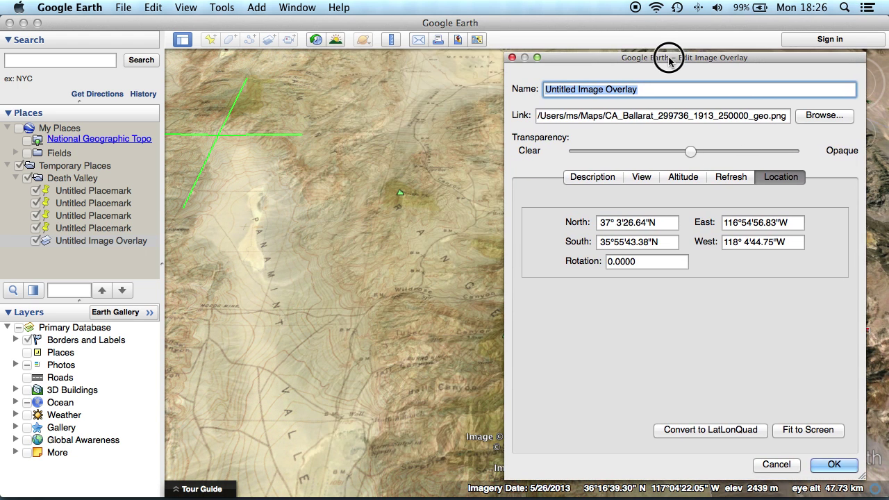
left_click_drag(690, 152, 816, 160)
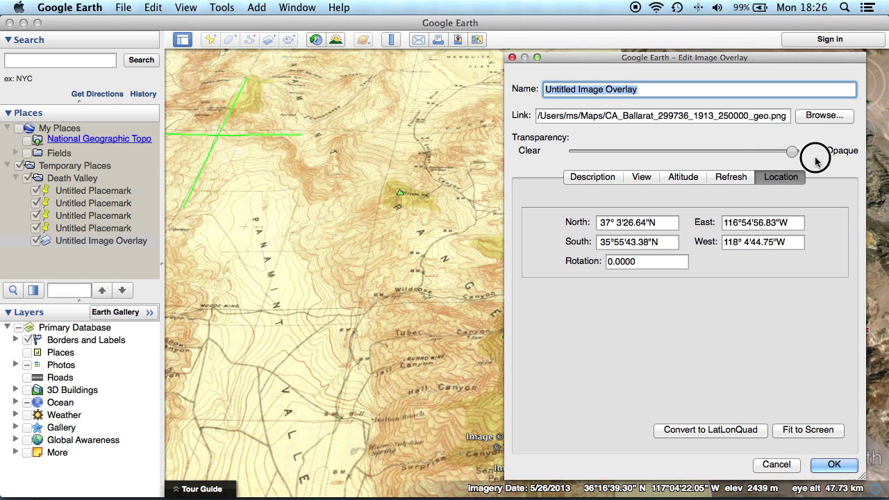
left_click(834, 465)
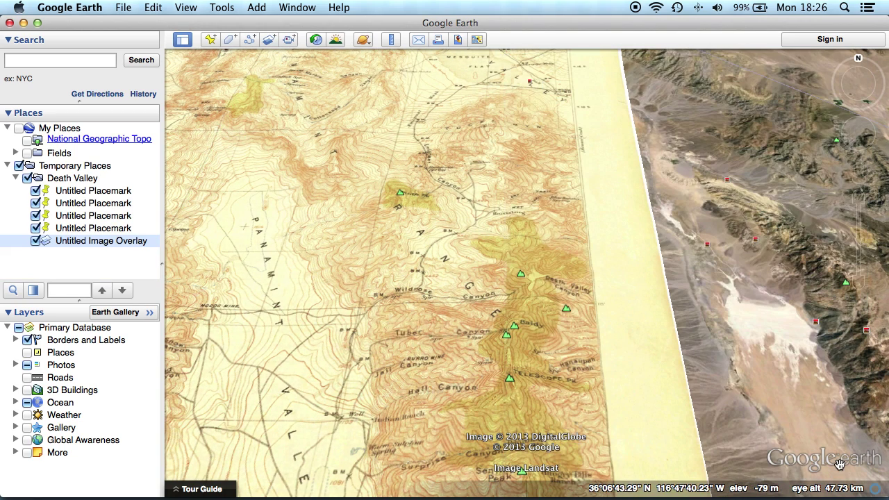
Delete the four untitled placemarks from the Death Valley folder, keeping the image overlay
double_click(68, 180)
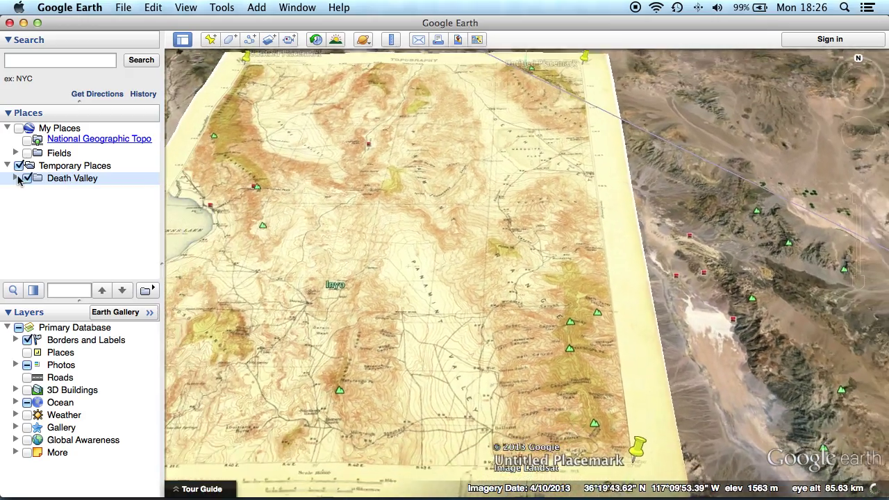
left_click(16, 178)
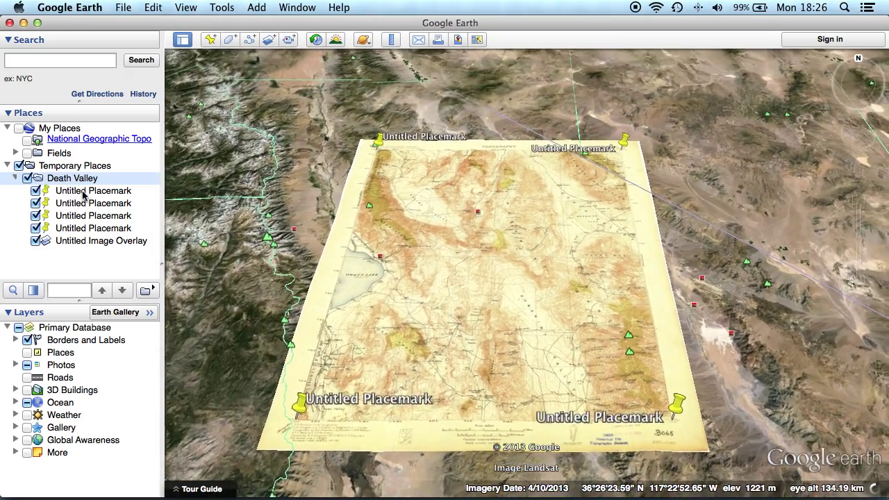
left_click(83, 195)
left_click(83, 193)
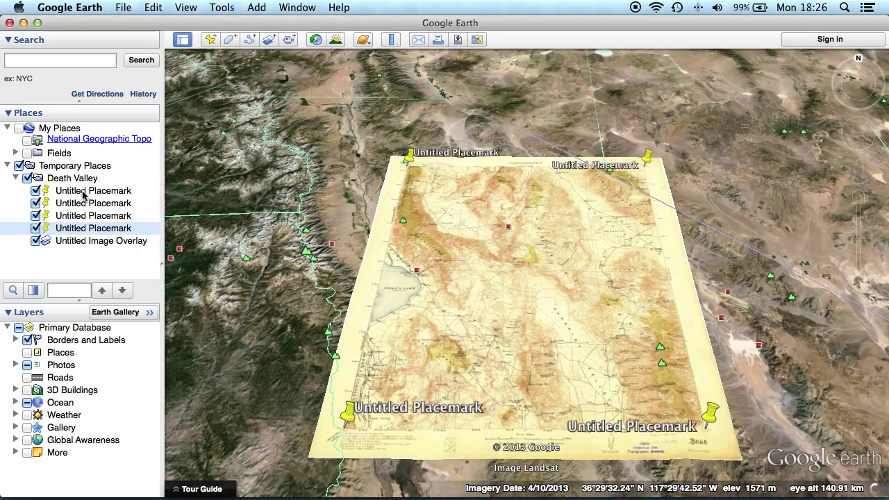
key("Delete")
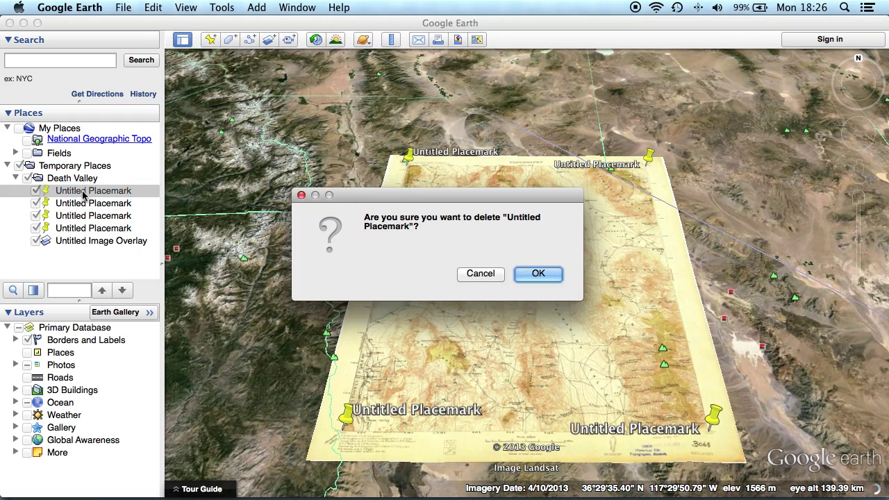
key("Return")
key("Delete")
key("Return")
key("Delete")
key("Return")
key("Delete")
key("Return")
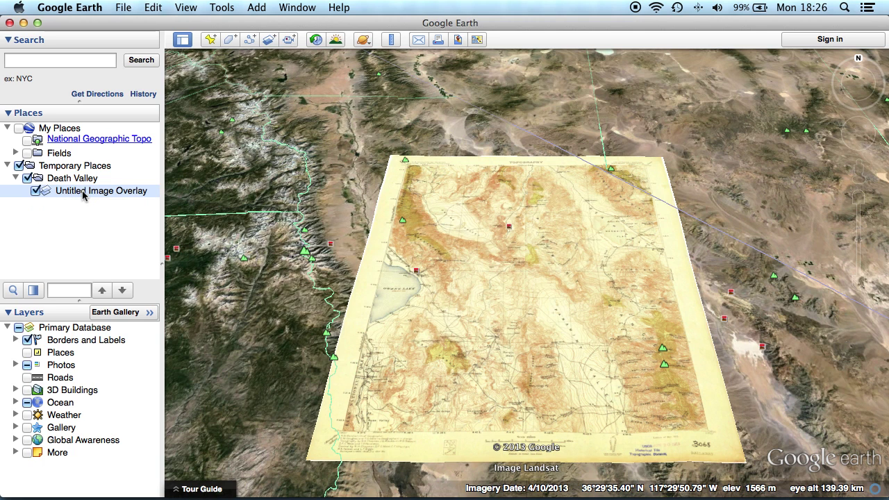
Save the Death Valley folder as Death Valley1913.kmz in the Maps folder
left_click(80, 180)
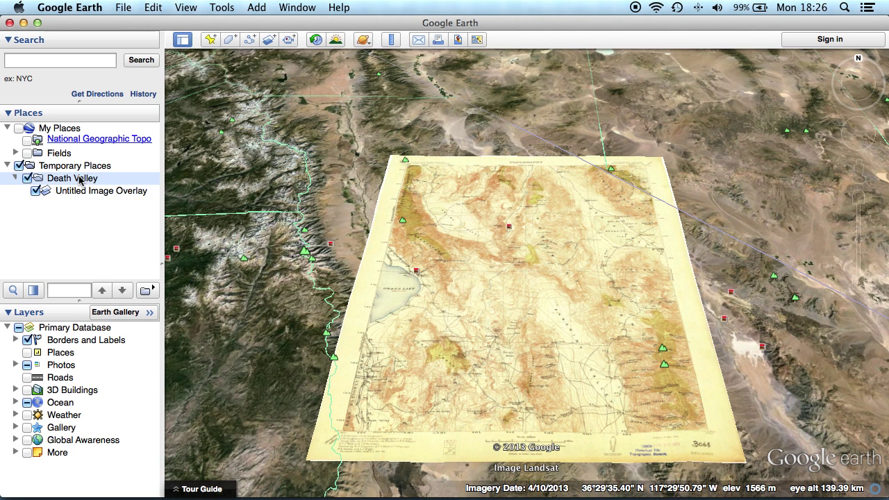
right_click(80, 179)
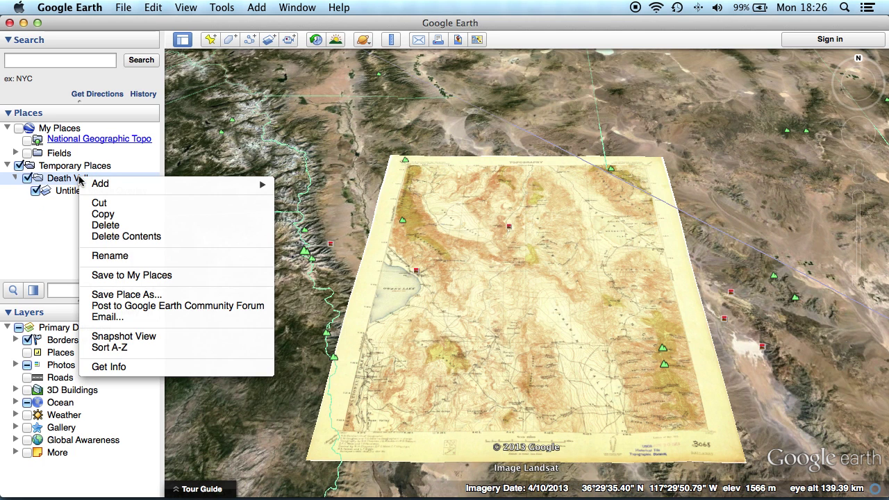
left_click(126, 297)
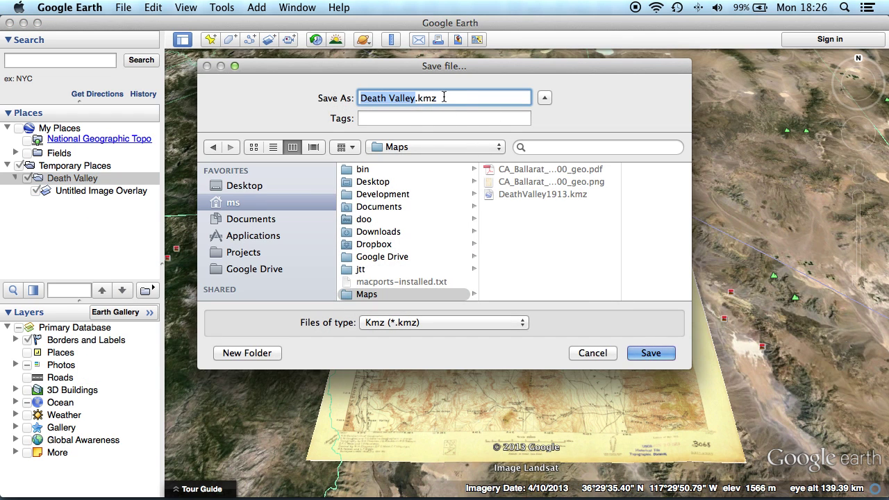
left_click(443, 97)
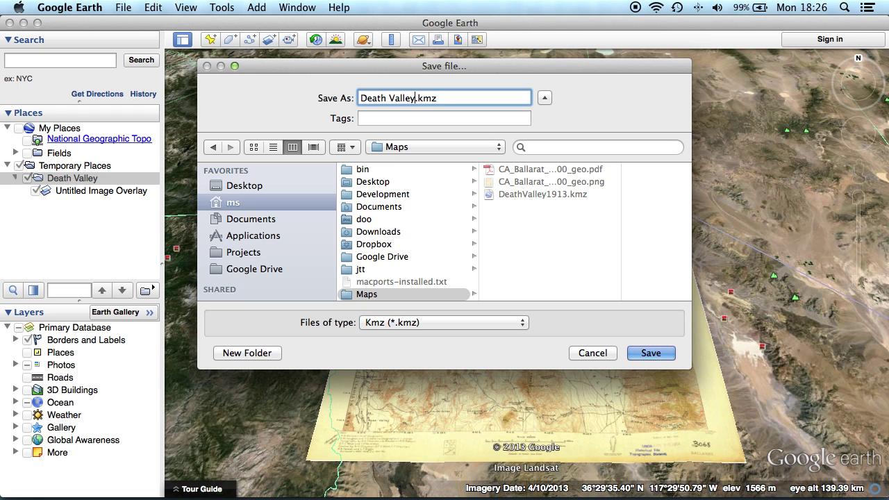
type("1913")
left_click(651, 353)
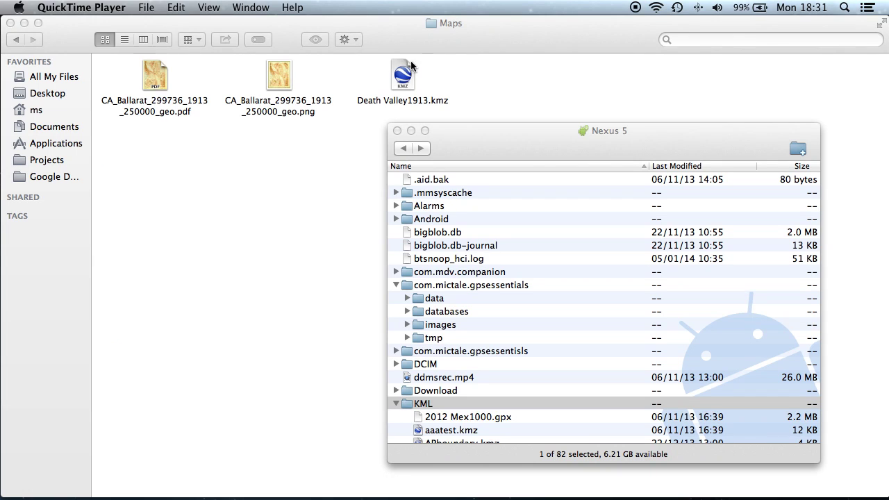
Copy Death Valley1913.kmz from the Maps folder into the KML folder on the Nexus 5
left_click_drag(404, 75, 439, 404)
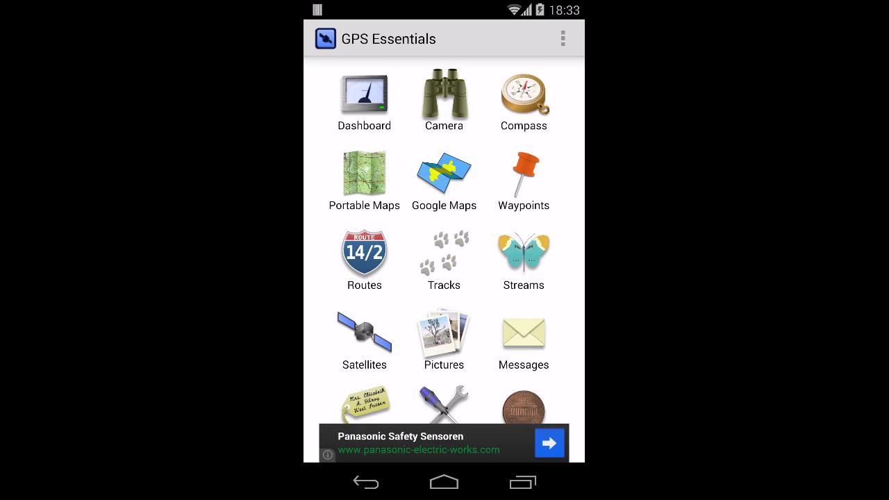
Switch to GPS Essentials on the phone and begin adding a stream by importing a file from the SD card
left_click(523, 257)
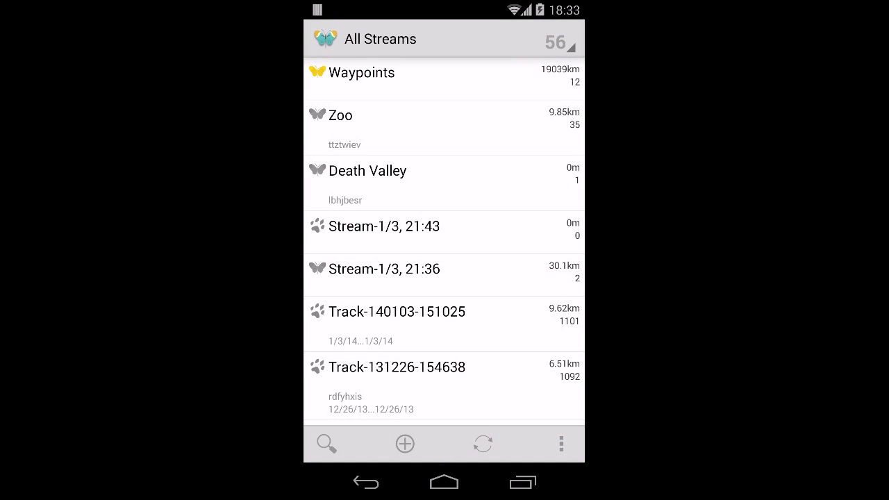
left_click(405, 443)
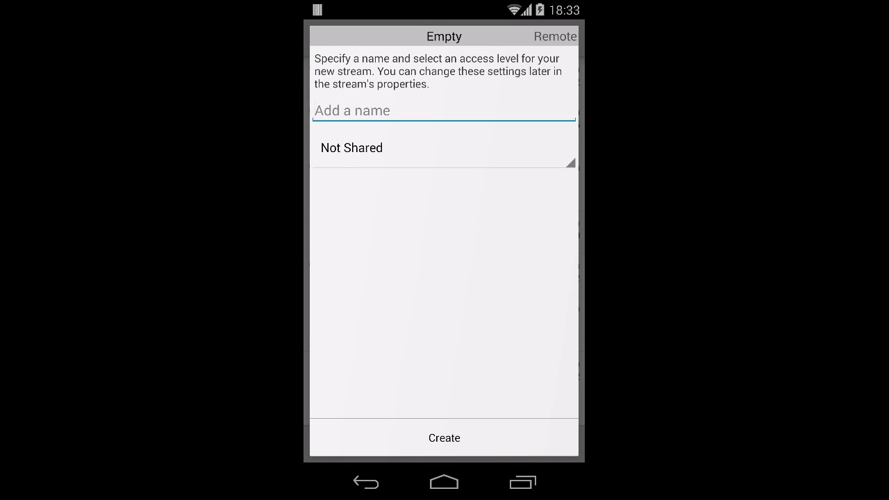
left_click_drag(500, 312, 361, 312)
left_click_drag(535, 302, 375, 301)
left_click(349, 439)
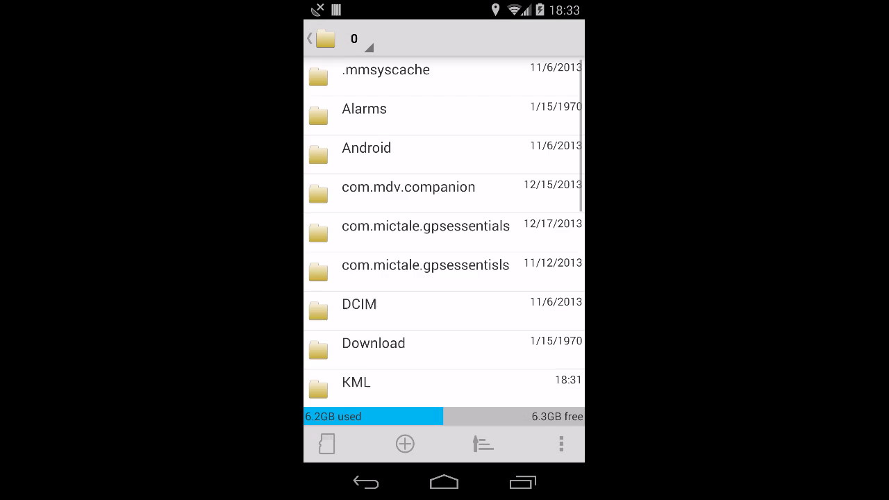
Import Death Valley1913.kmz from the phone's KML folder and open the imported stream
left_click_drag(468, 338, 468, 259)
left_click(424, 306)
left_click_drag(485, 329, 497, 281)
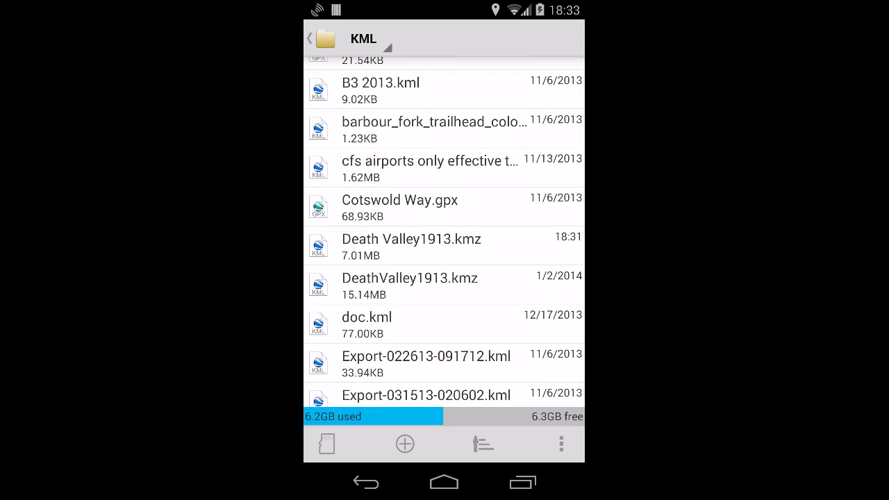
left_click(445, 245)
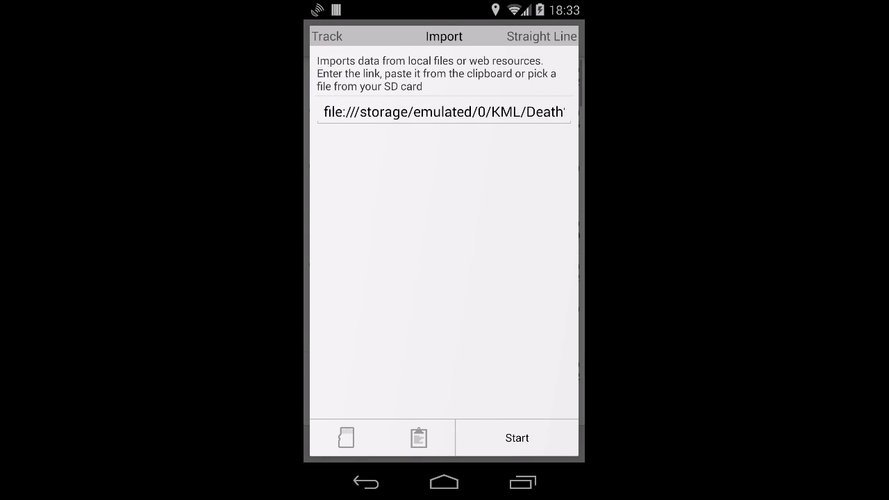
left_click(516, 438)
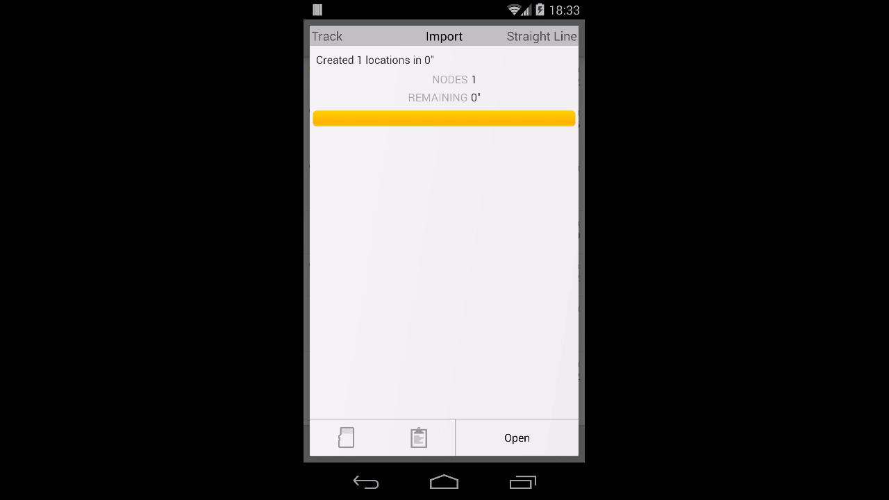
left_click(516, 437)
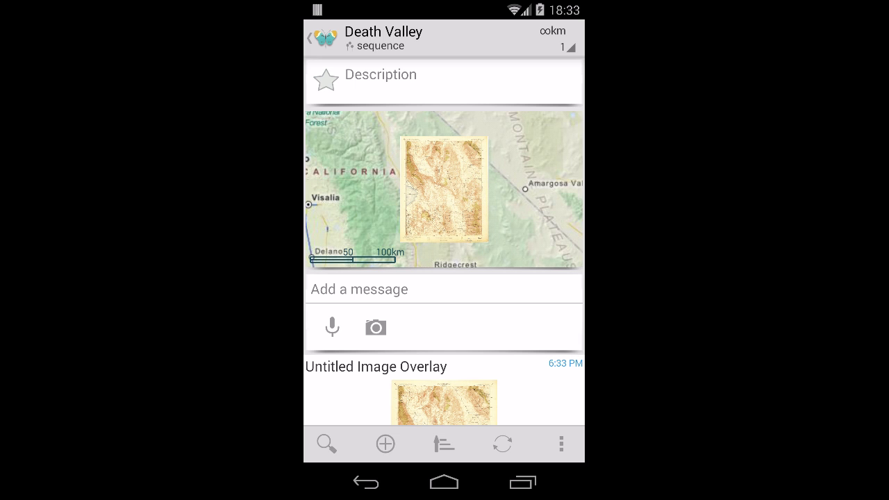
View the Death Valley stream's overlay on the full map and examine its topographic detail around Marble and Cottonwood Canyons
left_click(444, 189)
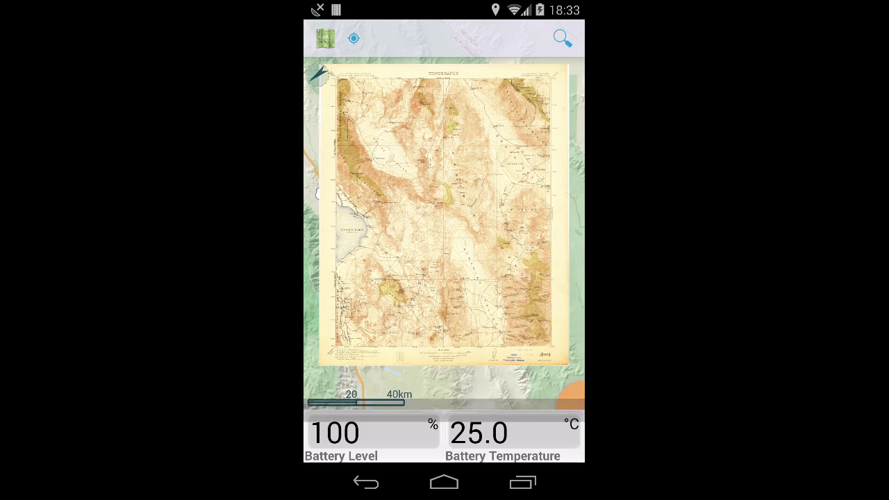
scroll(458, 257, "up", 5)
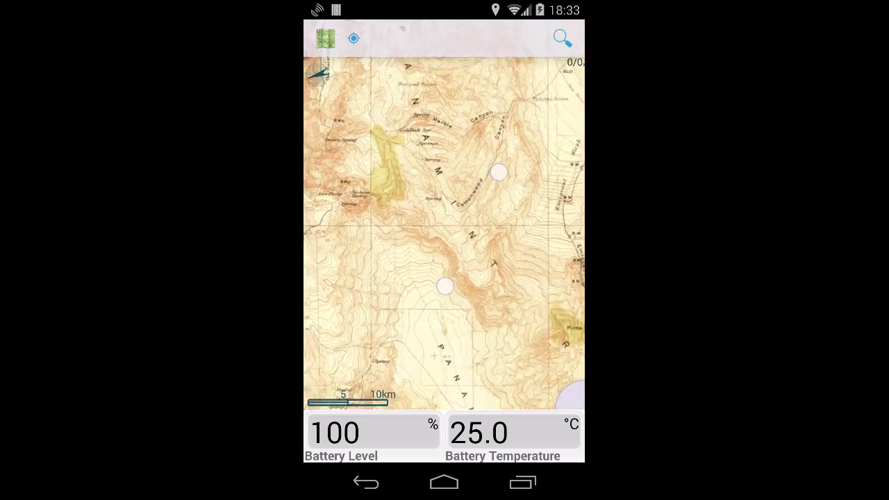
scroll(472, 229, "up", 2)
left_click_drag(530, 188, 477, 295)
left_click_drag(447, 238, 494, 280)
left_click(366, 481)
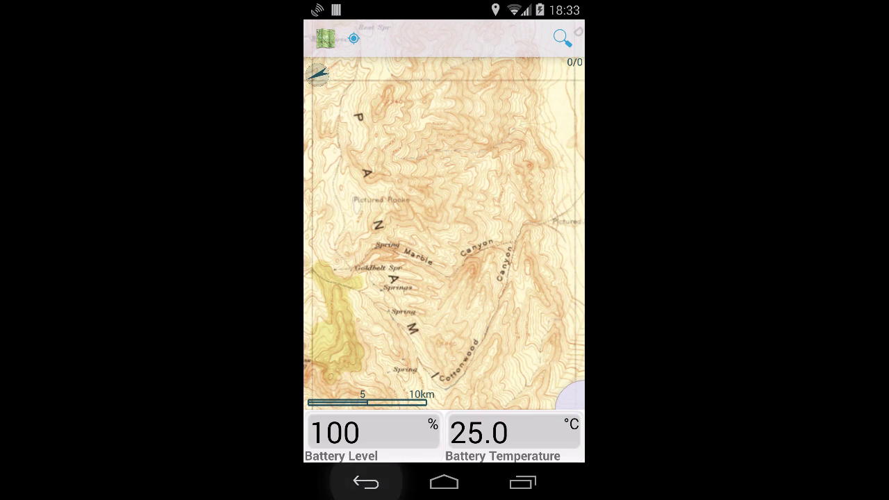